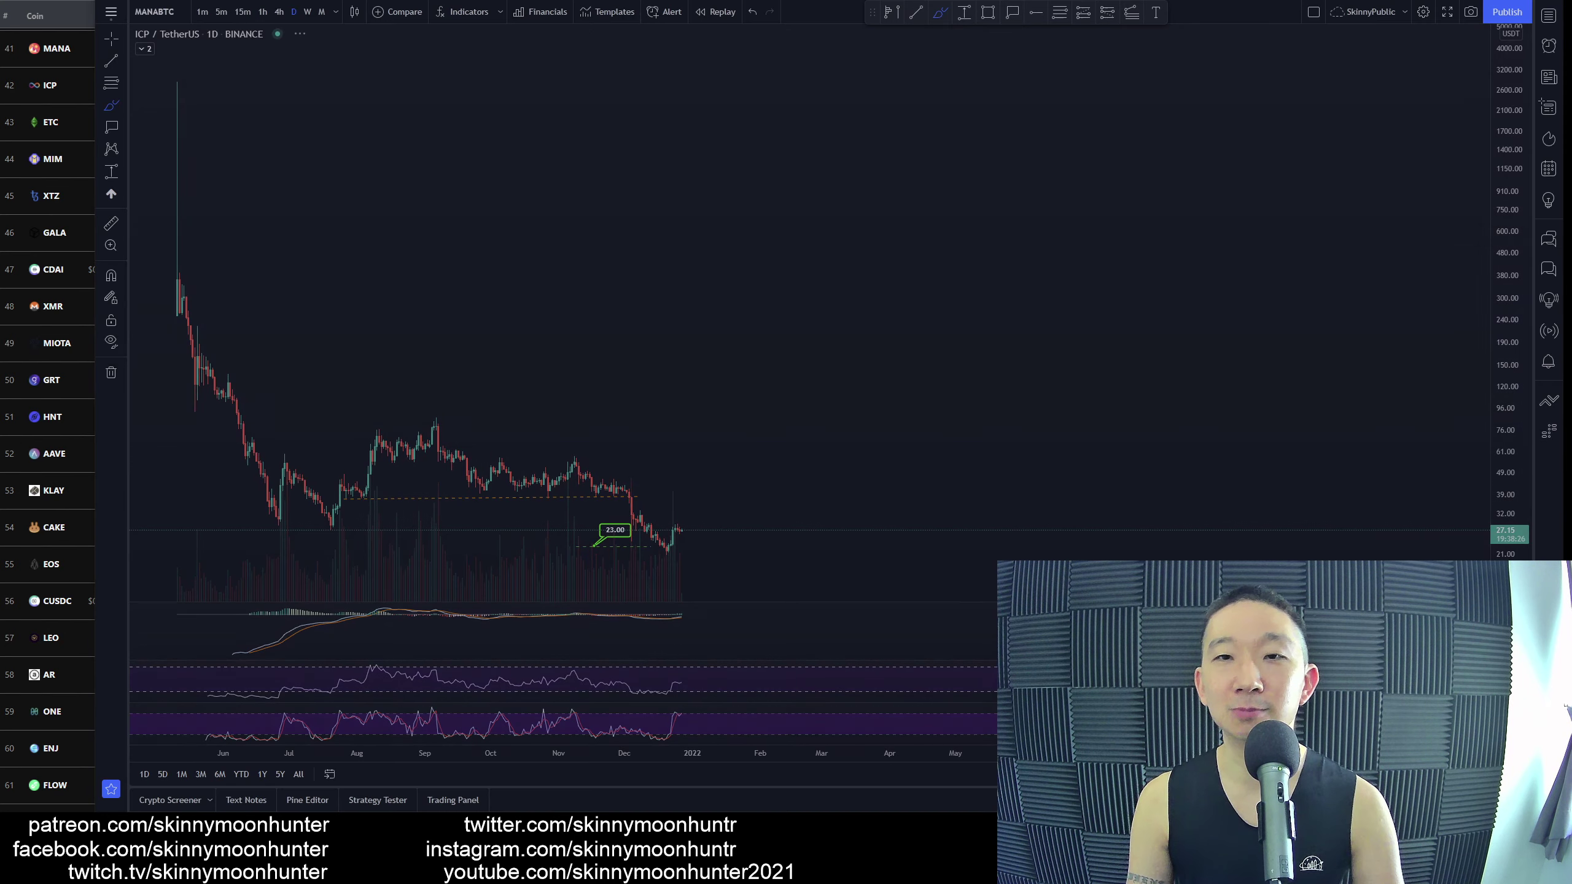
# - Trace the MANABTC daily waves from the early-2021 low to a projected new high with the brush, and undo the stroke
pyautogui.scroll(-8, 693, 363)
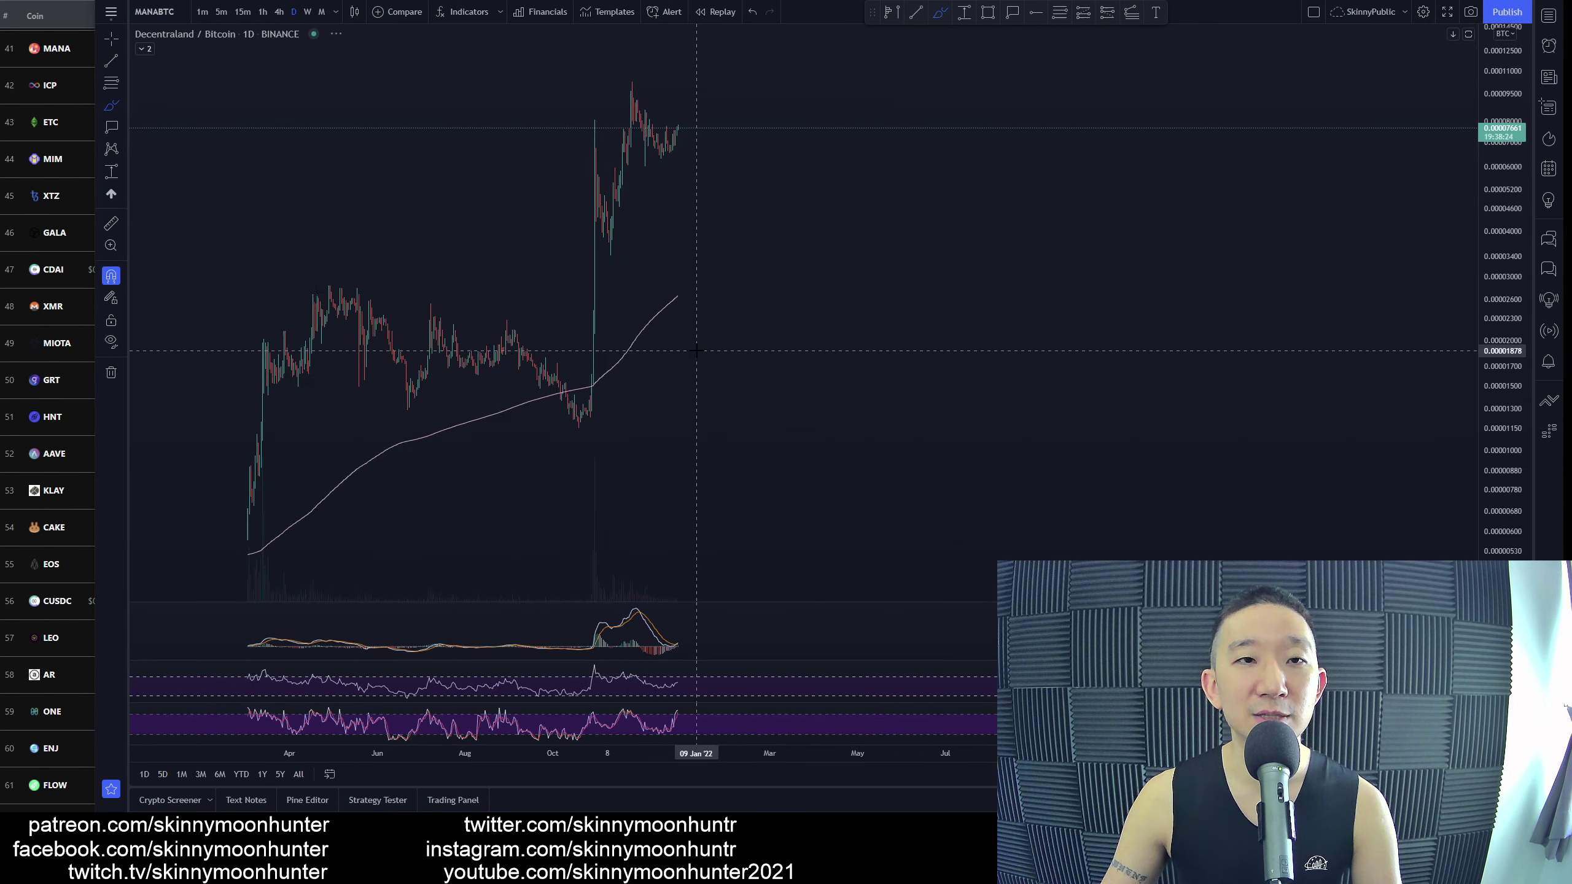
pyautogui.scroll(-6, 770, 382)
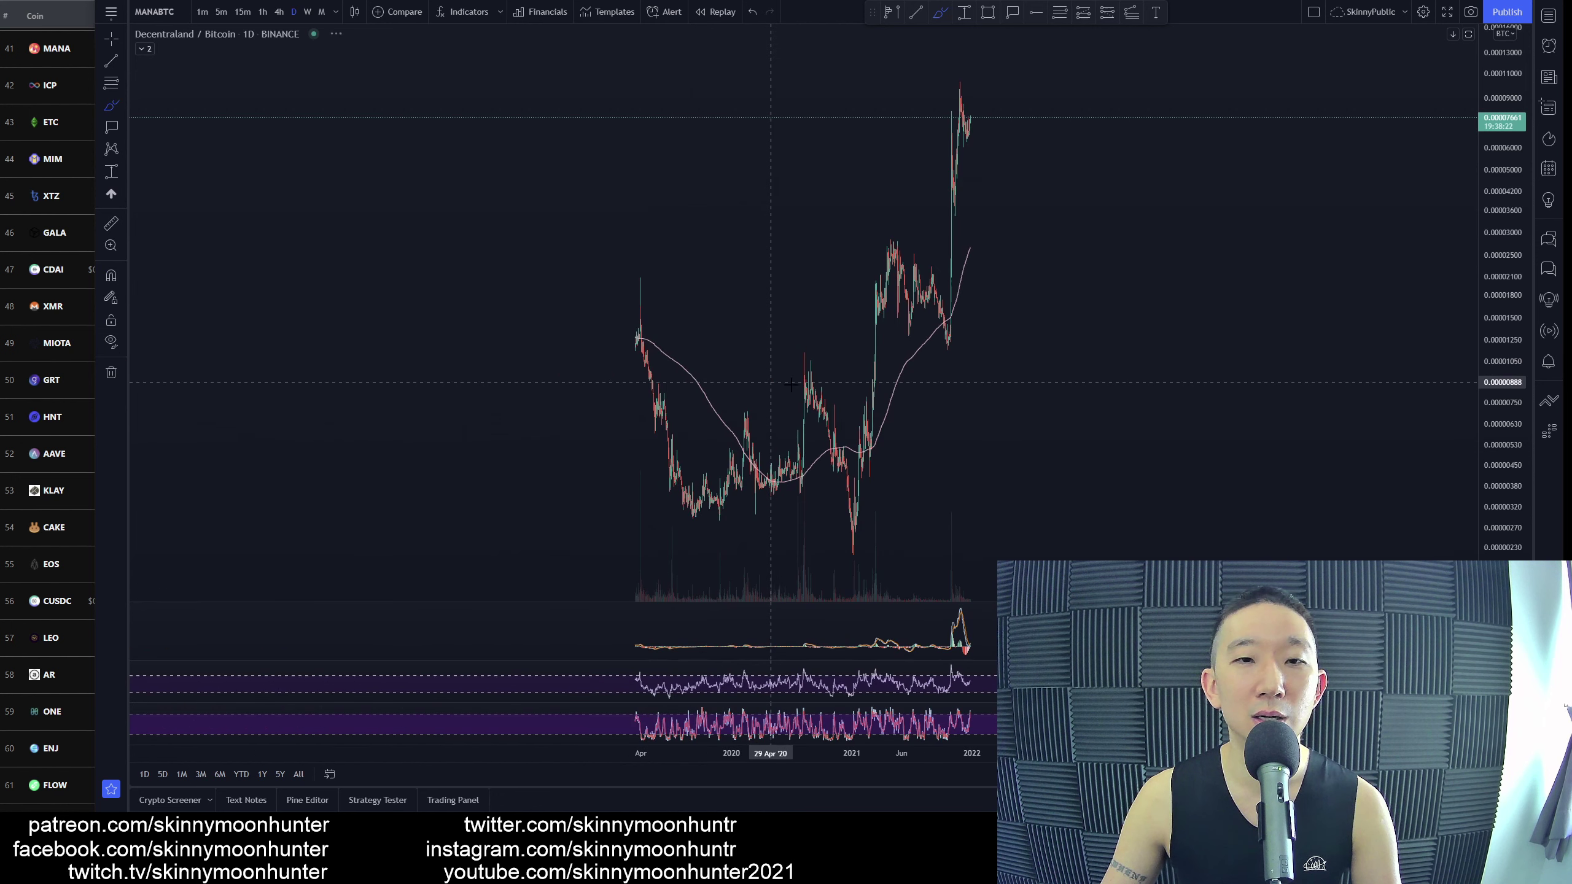
pyautogui.scroll(2, 1144, 385)
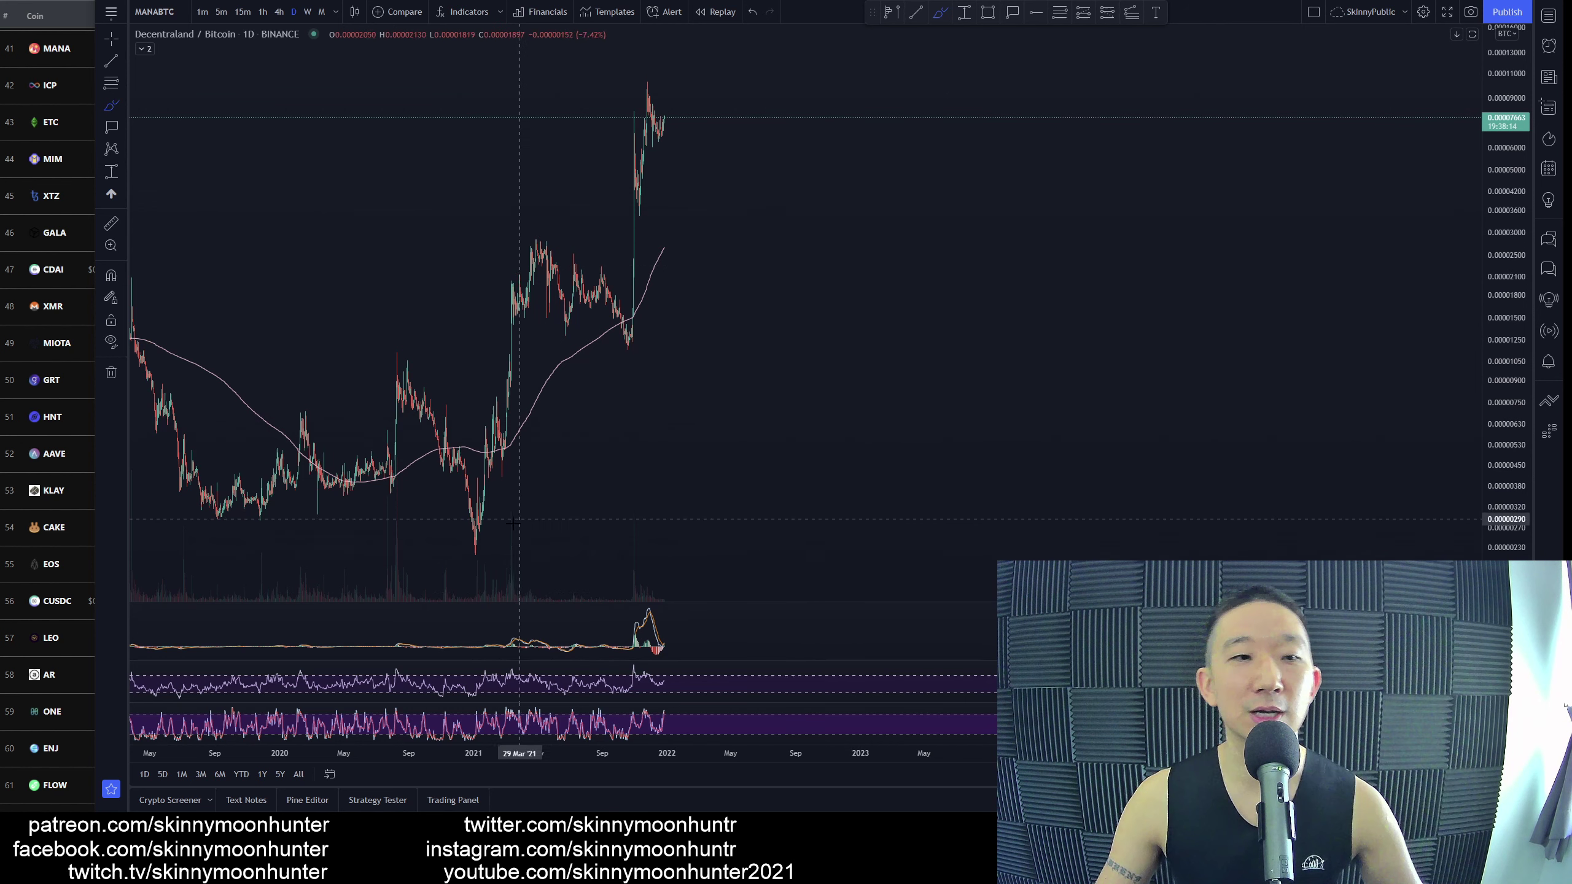
pyautogui.moveTo(457, 549)
pyautogui.mouseDown()
pyautogui.moveTo(537, 199)
pyautogui.moveTo(610, 341)
pyautogui.moveTo(634, 73)
pyautogui.moveTo(665, 142)
pyautogui.moveTo(745, 44)
pyautogui.mouseUp()
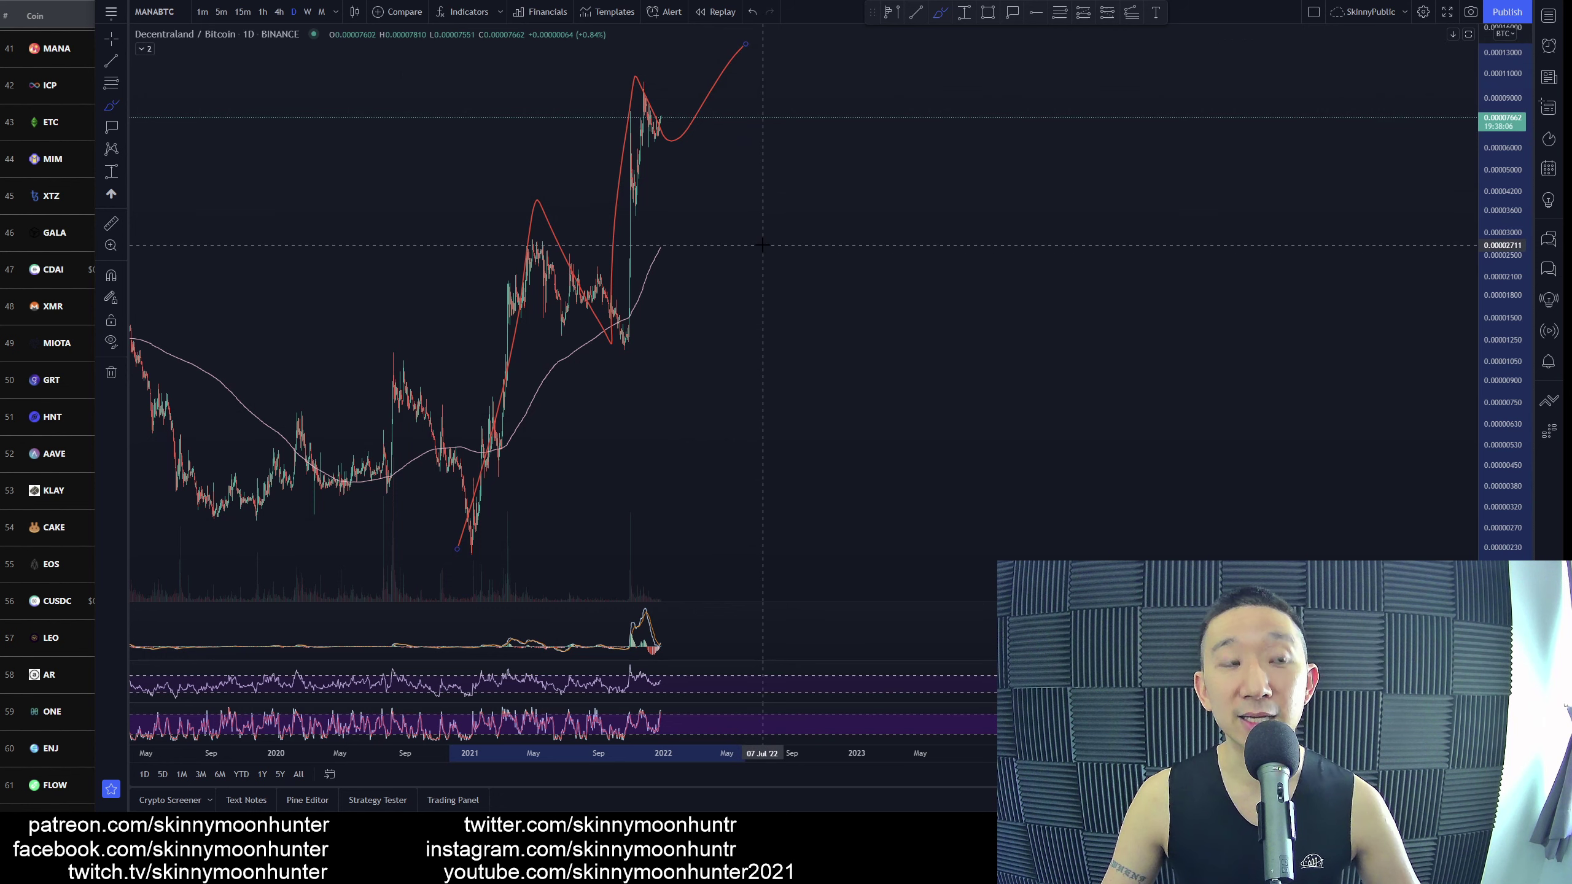
pyautogui.hotkey('ctrl', 'z')
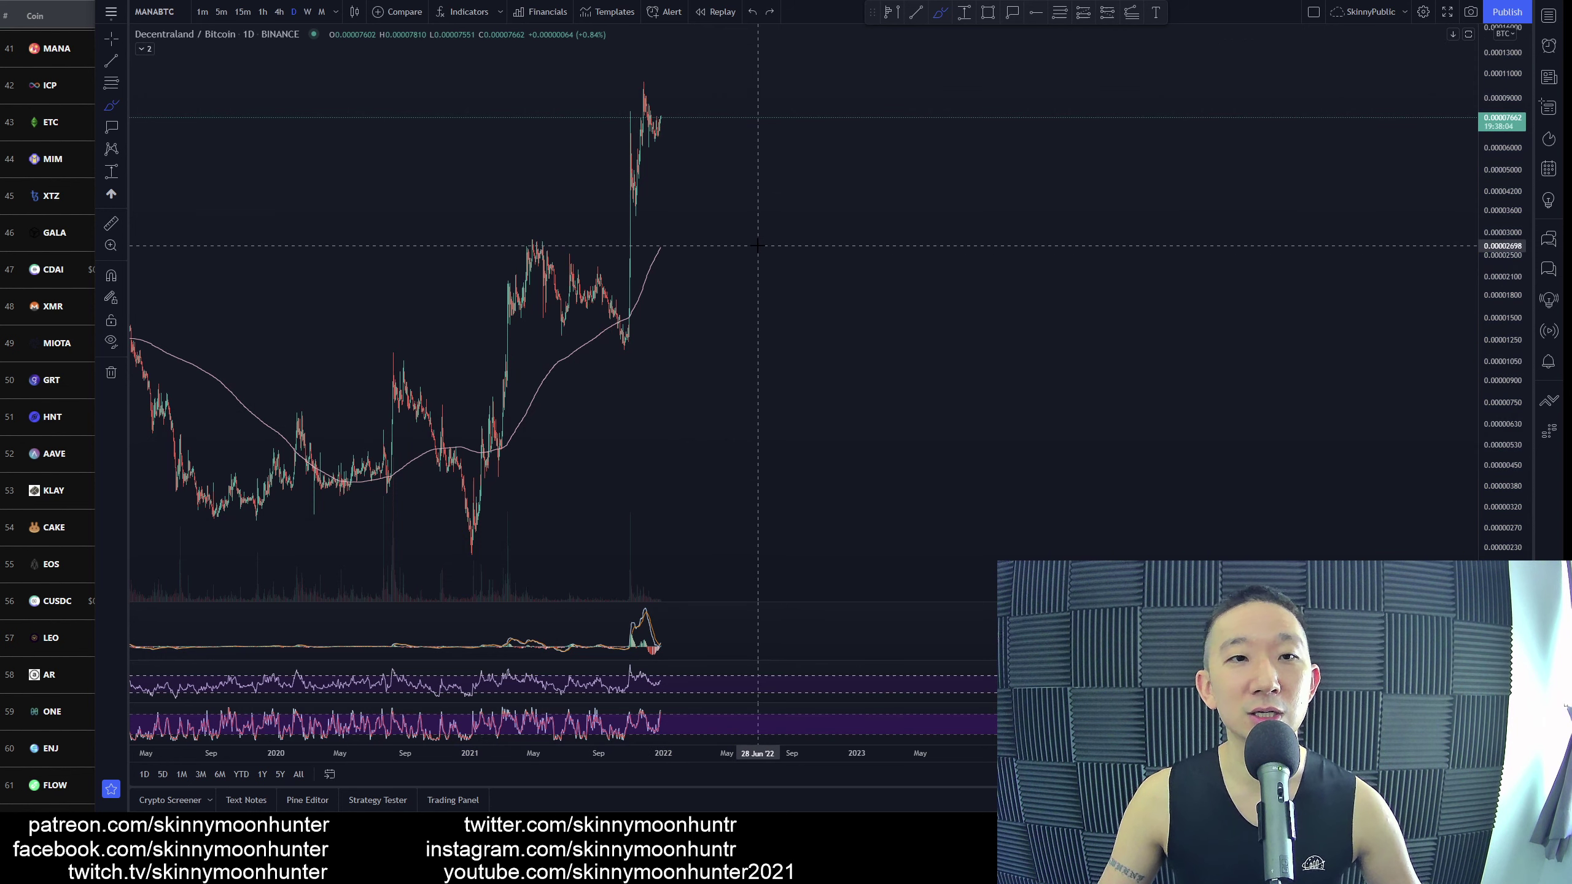
# - Circle the late-2021 top and the 2021 consolidation range on the MANABTC chart, and undo both circles
pyautogui.moveTo(730, 108)
pyautogui.mouseDown()
pyautogui.moveTo(688, 77)
pyautogui.moveTo(638, 124)
pyautogui.moveTo(734, 102)
pyautogui.mouseUp()
pyautogui.moveTo(643, 269)
pyautogui.mouseDown()
pyautogui.moveTo(529, 261)
pyautogui.moveTo(645, 273)
pyautogui.mouseUp()
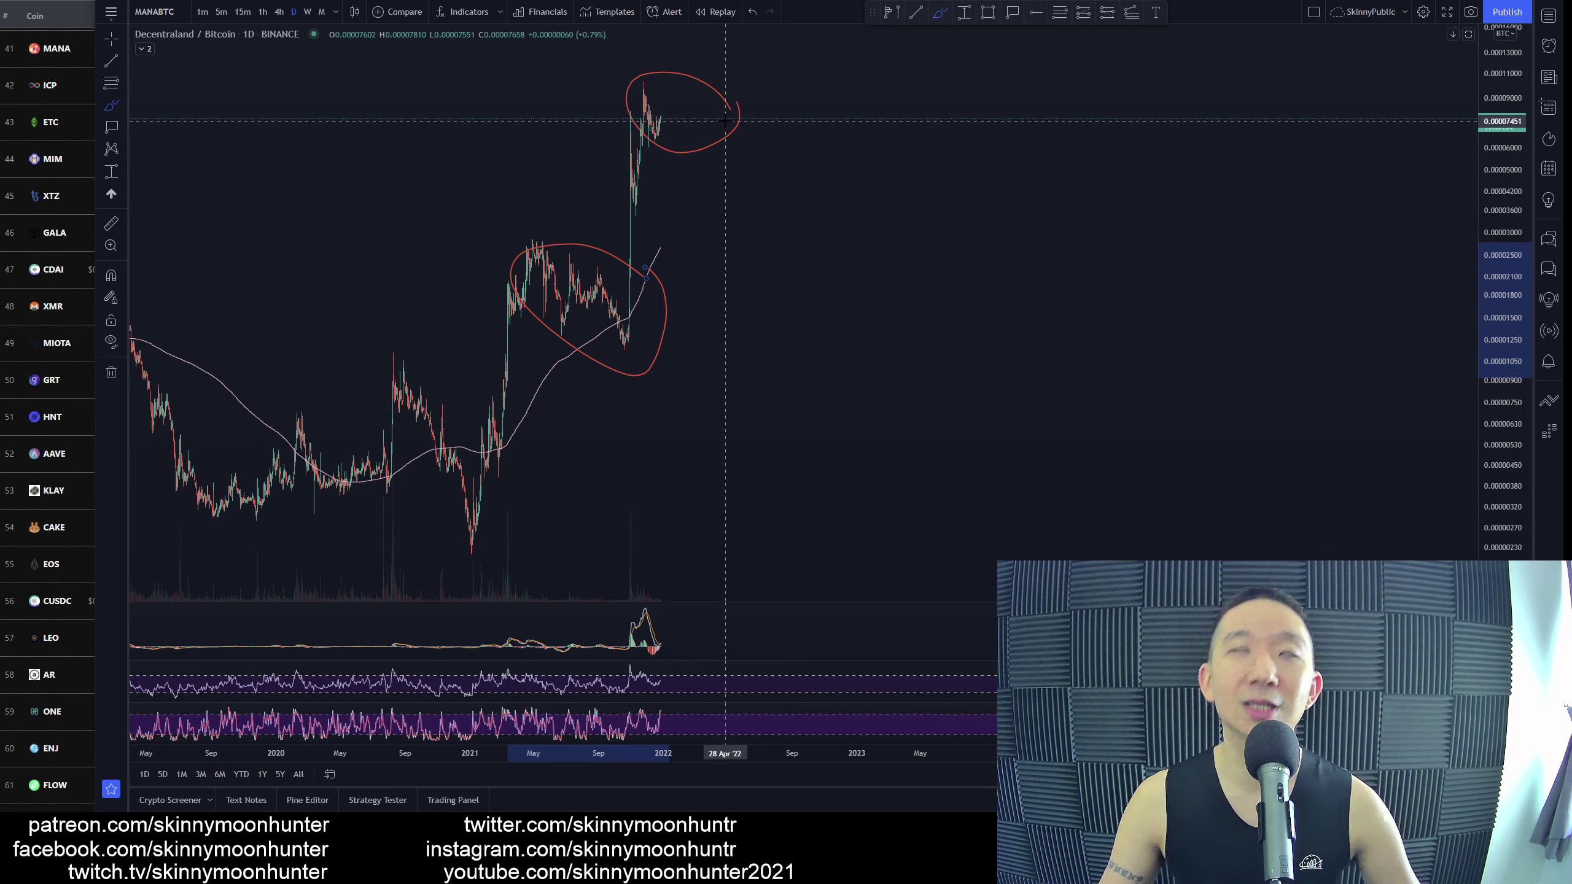
pyautogui.hotkey('ctrl', 'z')
pyautogui.hotkey('ctrl', 'z')
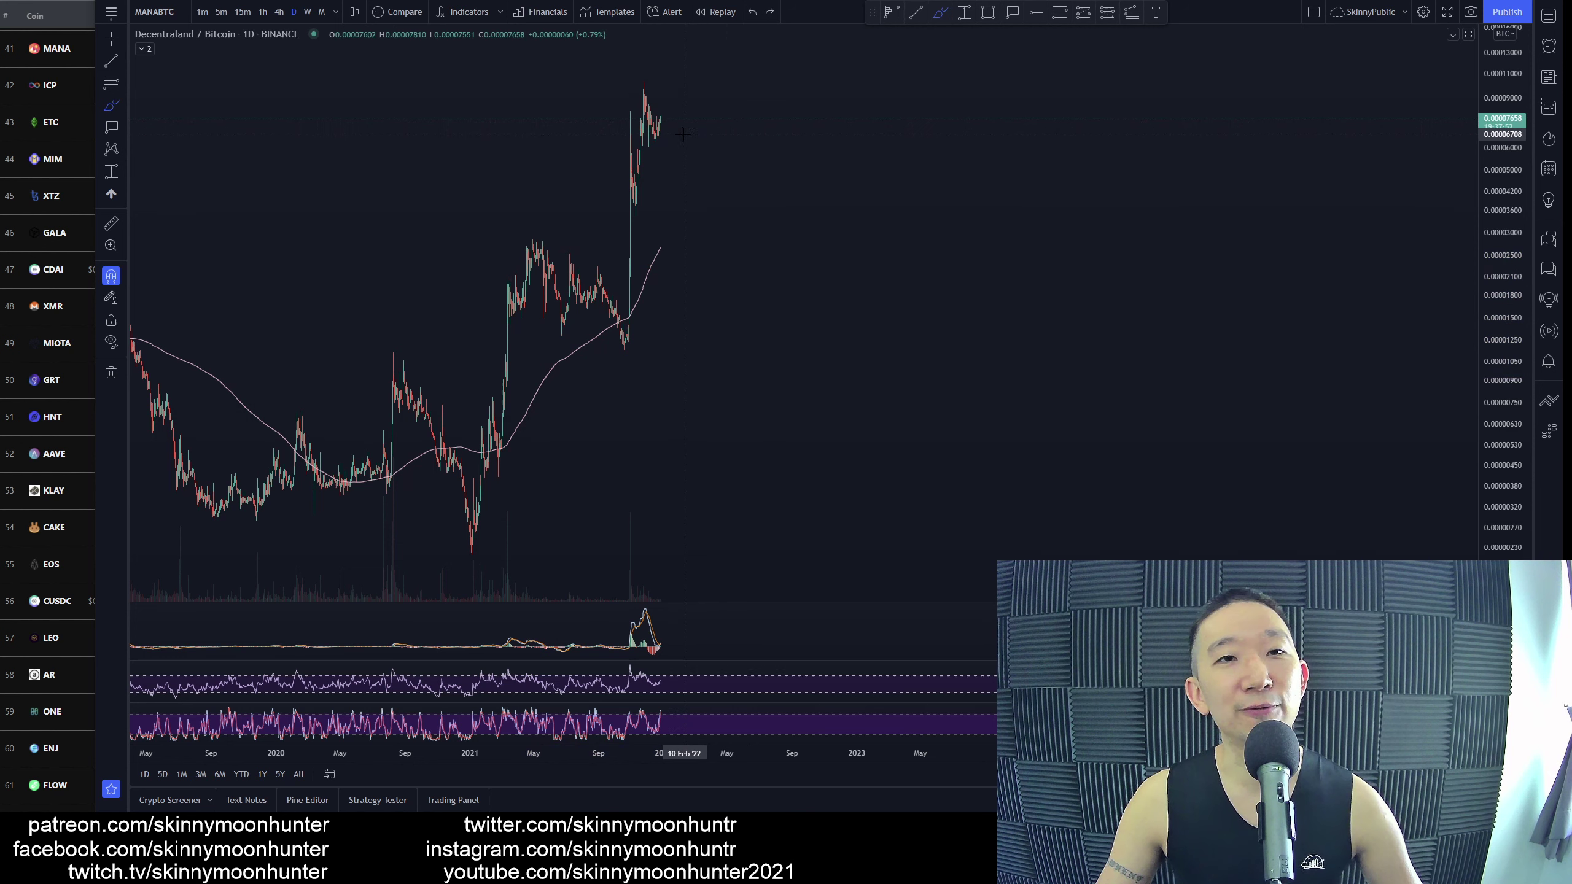
# - Sketch two successive upward projections from the latest MANABTC candle, undoing each one
pyautogui.moveTo(658, 122); pyautogui.dragTo(702, 52)
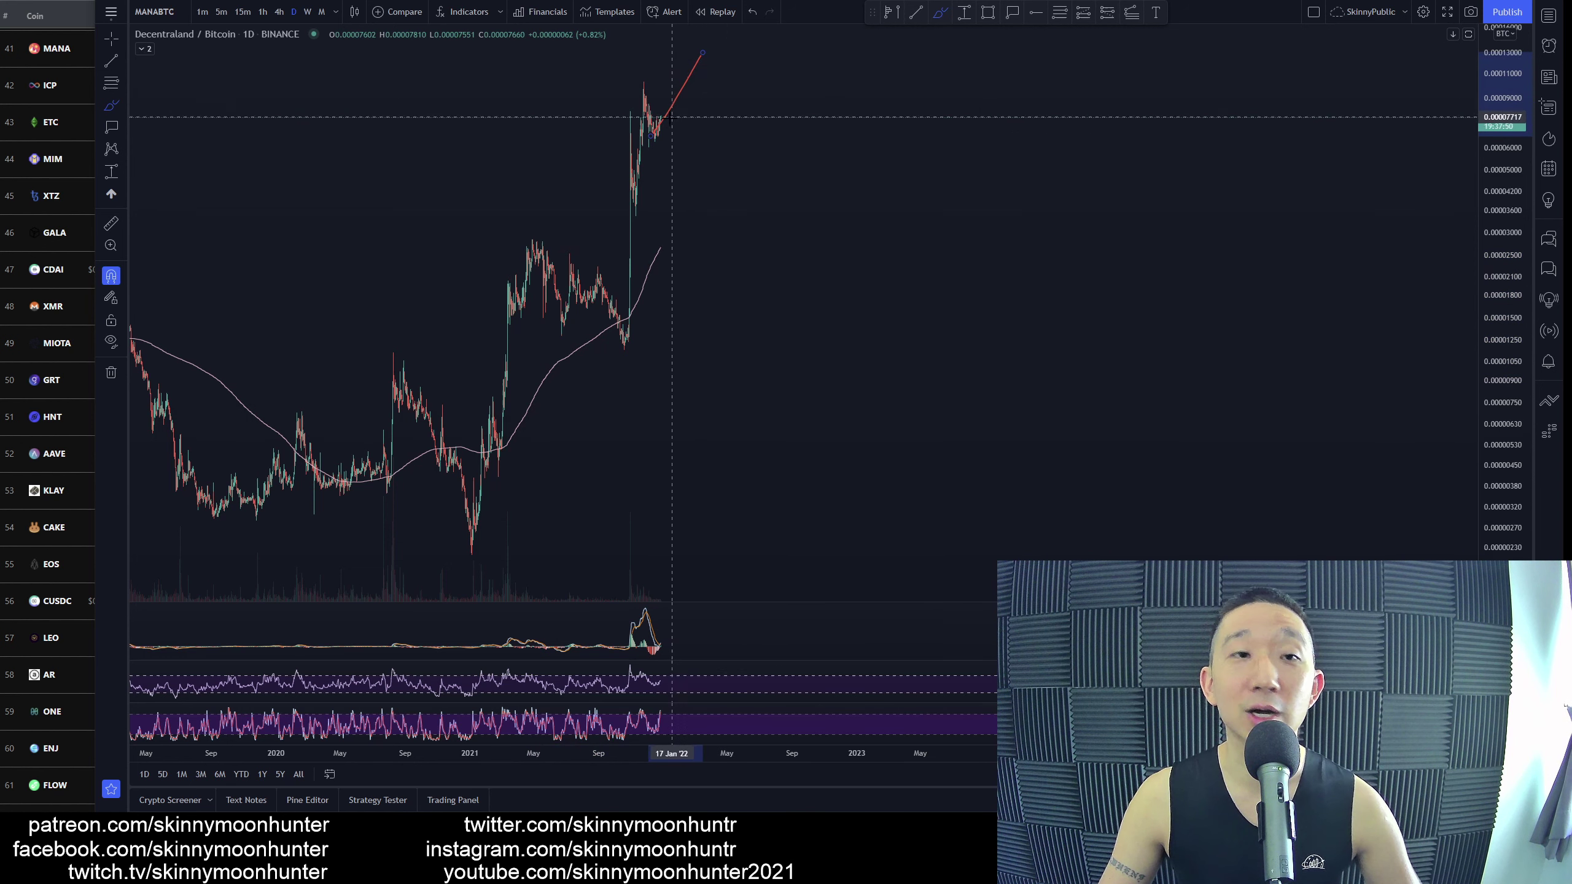
pyautogui.hotkey('ctrl', 'z')
pyautogui.moveTo(653, 137); pyautogui.dragTo(705, 62)
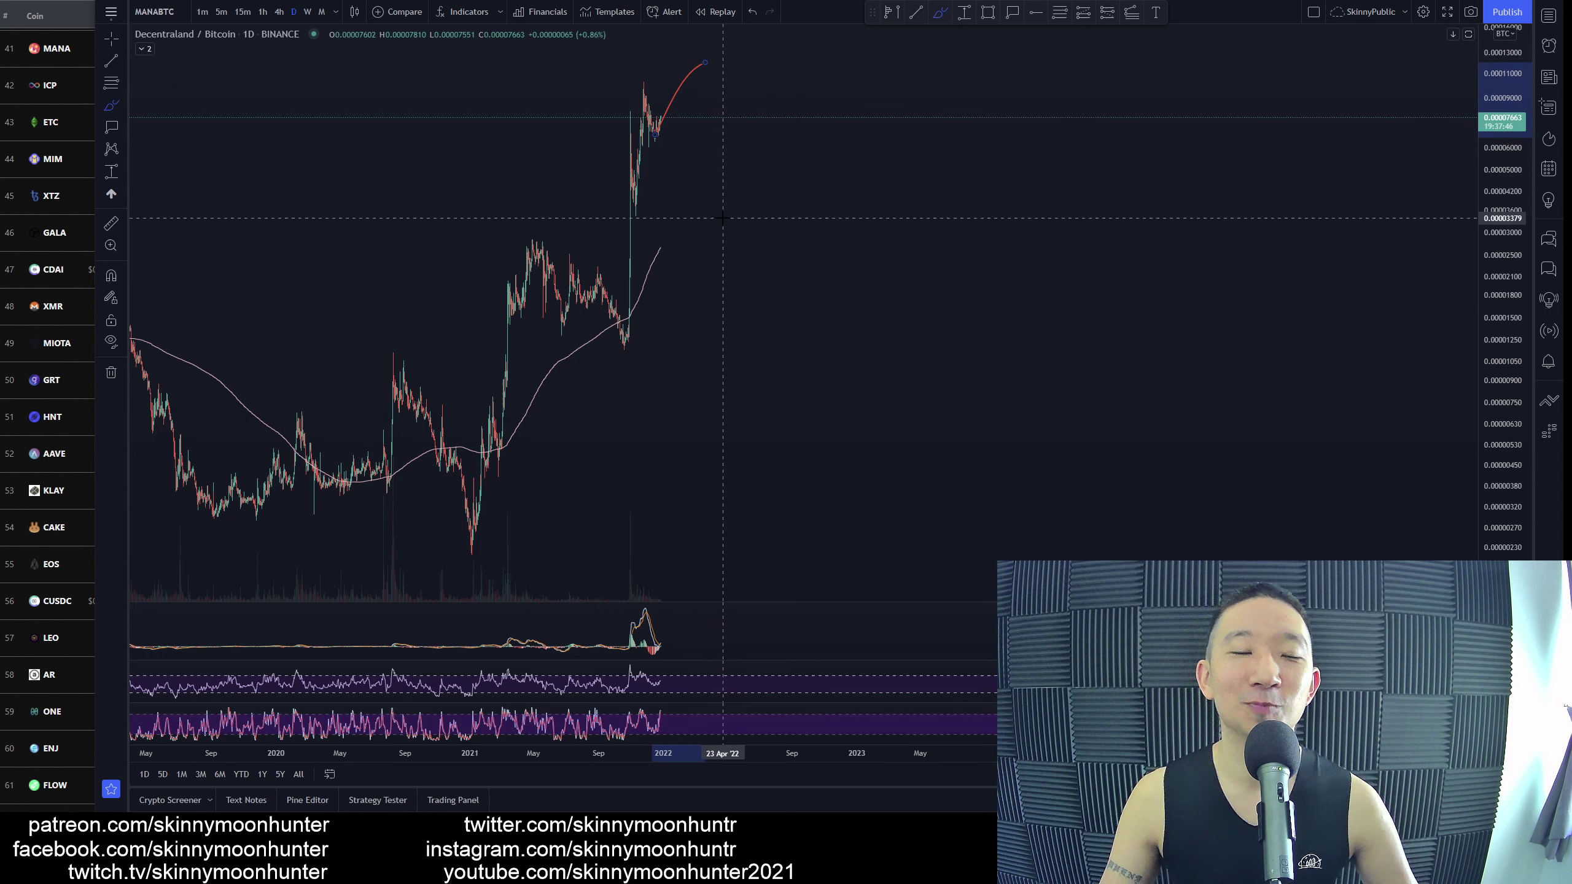
pyautogui.hotkey('ctrl', 'z')
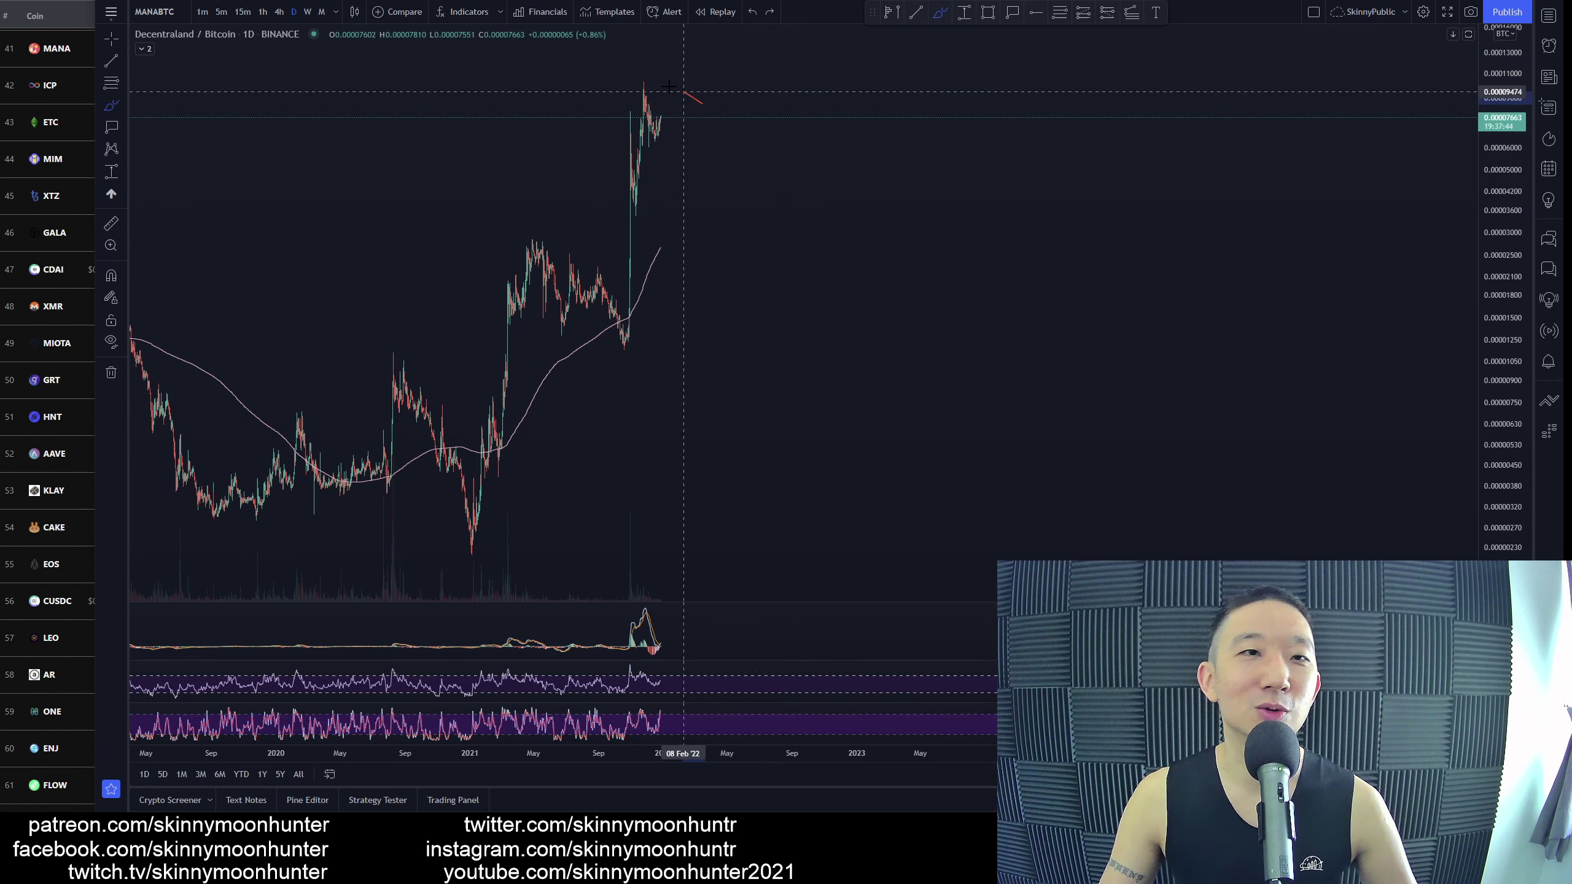
# - Mark the late-2021 top with a circle, a short rise and a line across the highs, undoing each mark
pyautogui.moveTo(690, 94)
pyautogui.mouseDown()
pyautogui.moveTo(625, 108)
pyautogui.moveTo(733, 127)
pyautogui.moveTo(700, 99)
pyautogui.mouseUp()
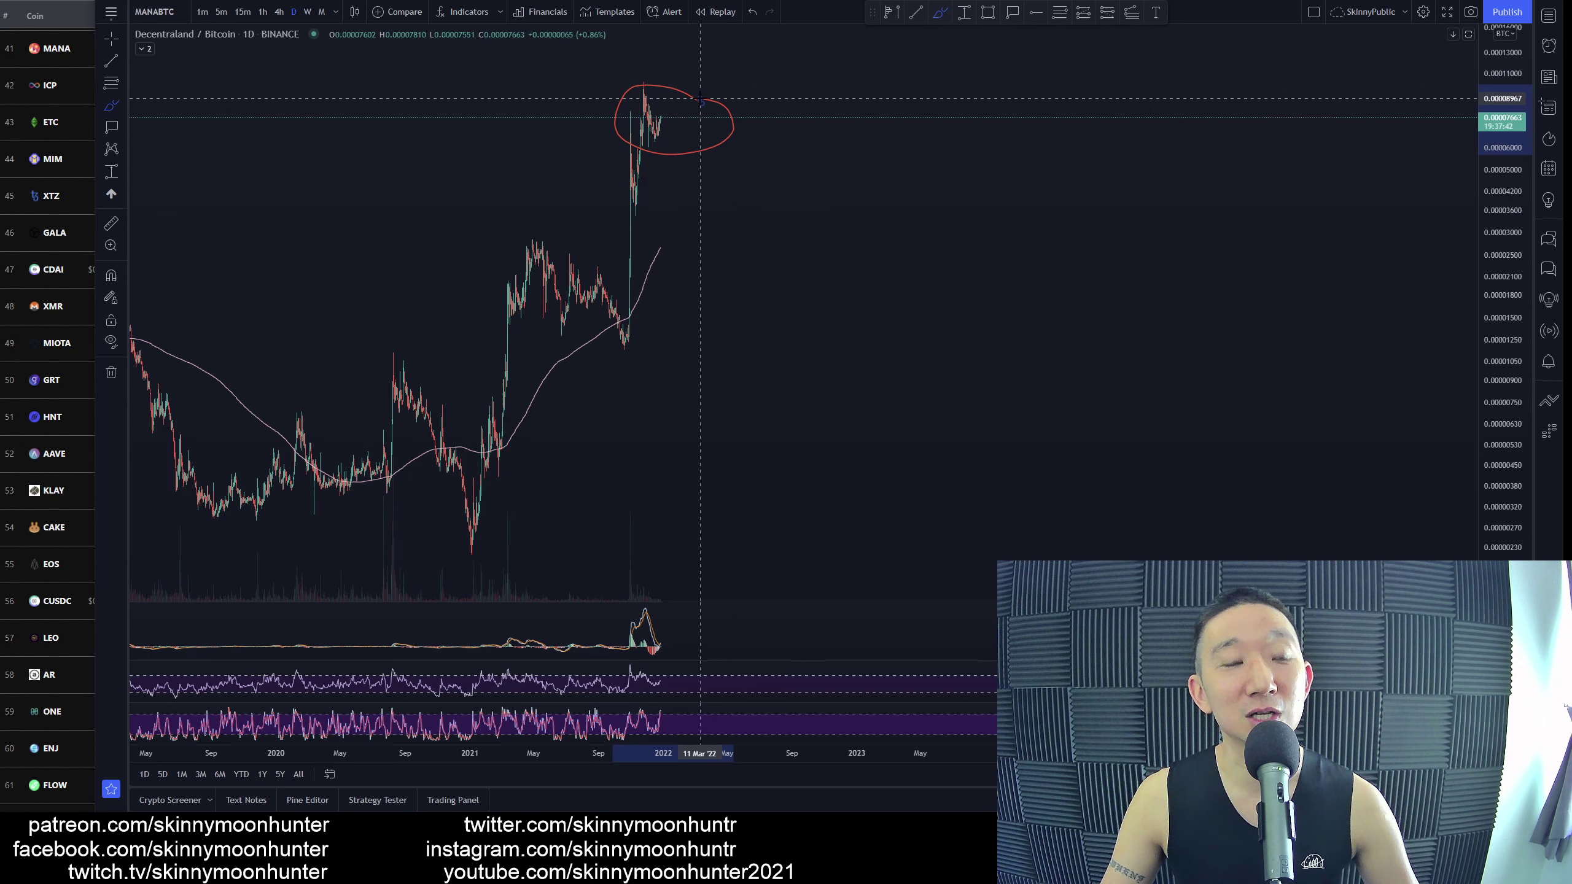
pyautogui.hotkey('ctrl', 'z')
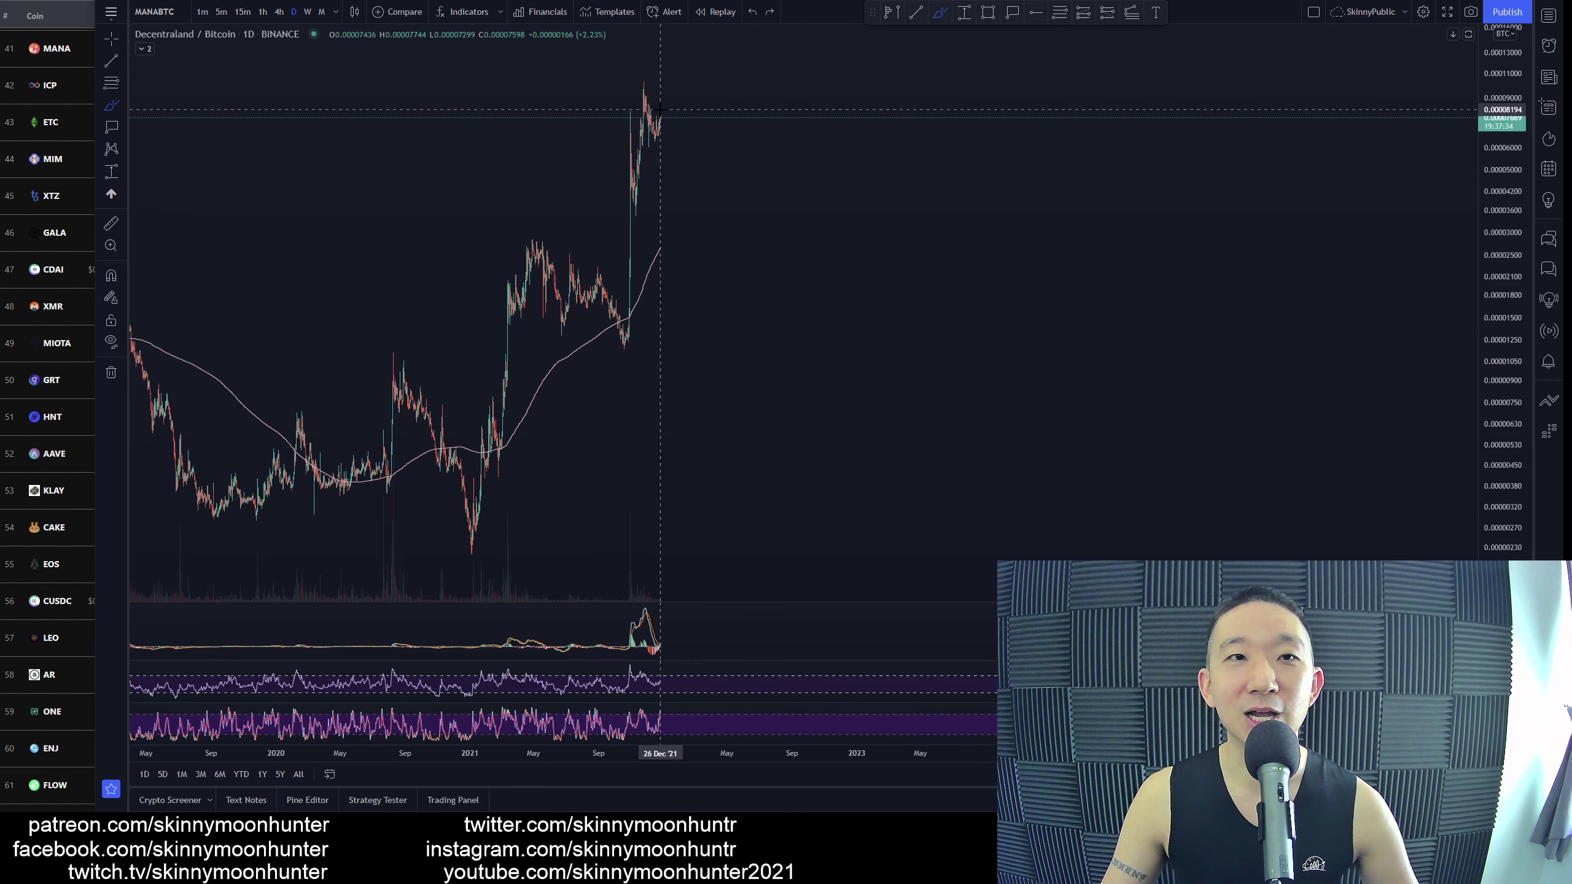
pyautogui.moveTo(659, 124); pyautogui.dragTo(692, 63)
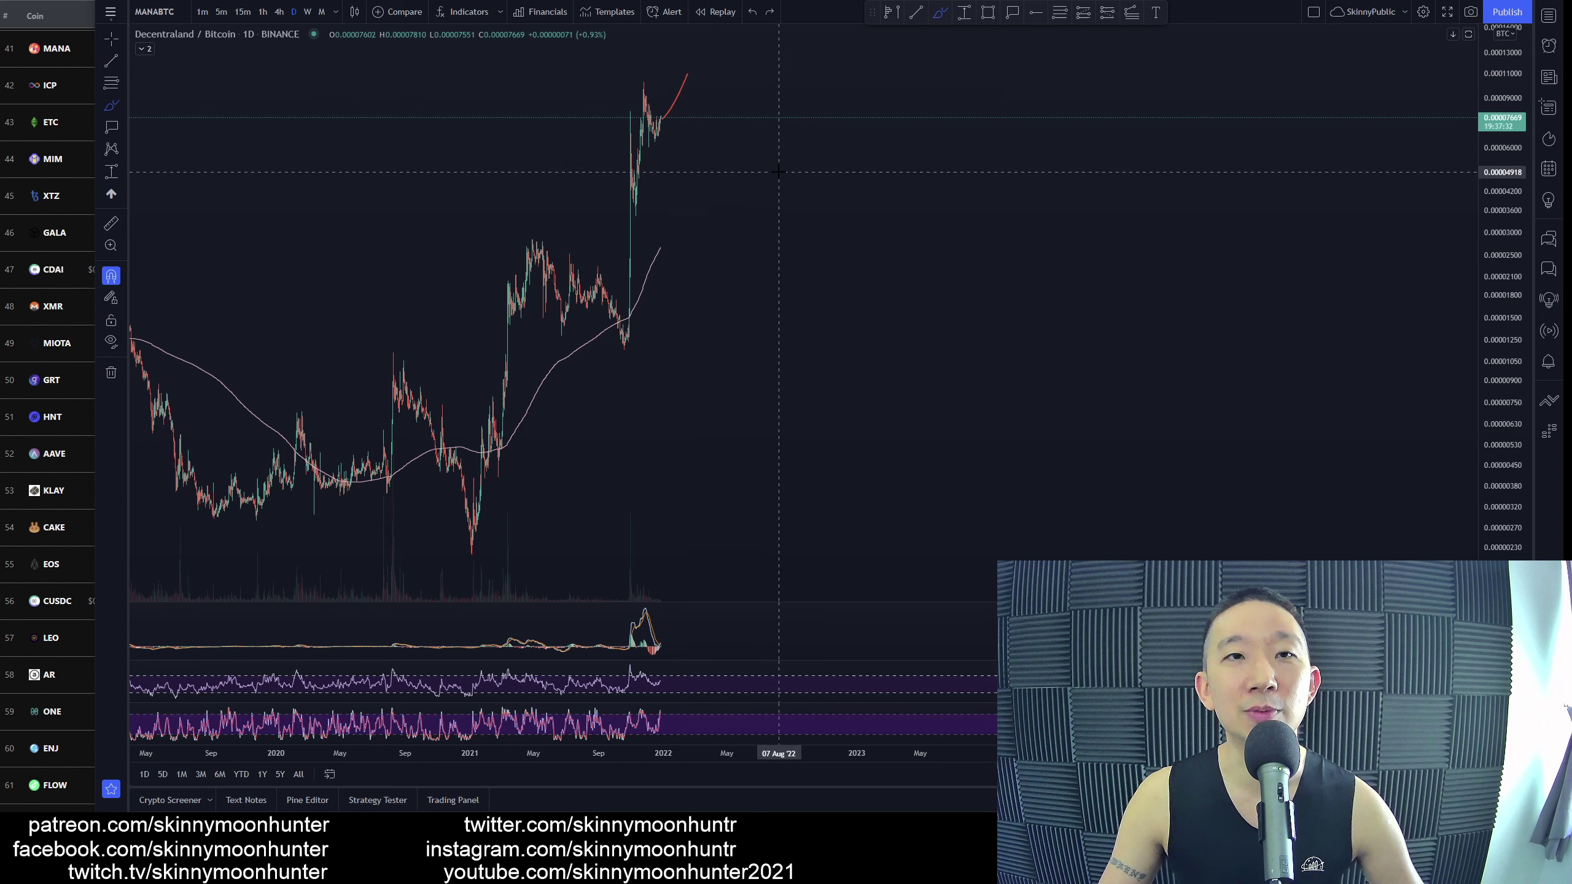
pyautogui.hotkey('ctrl', 'z')
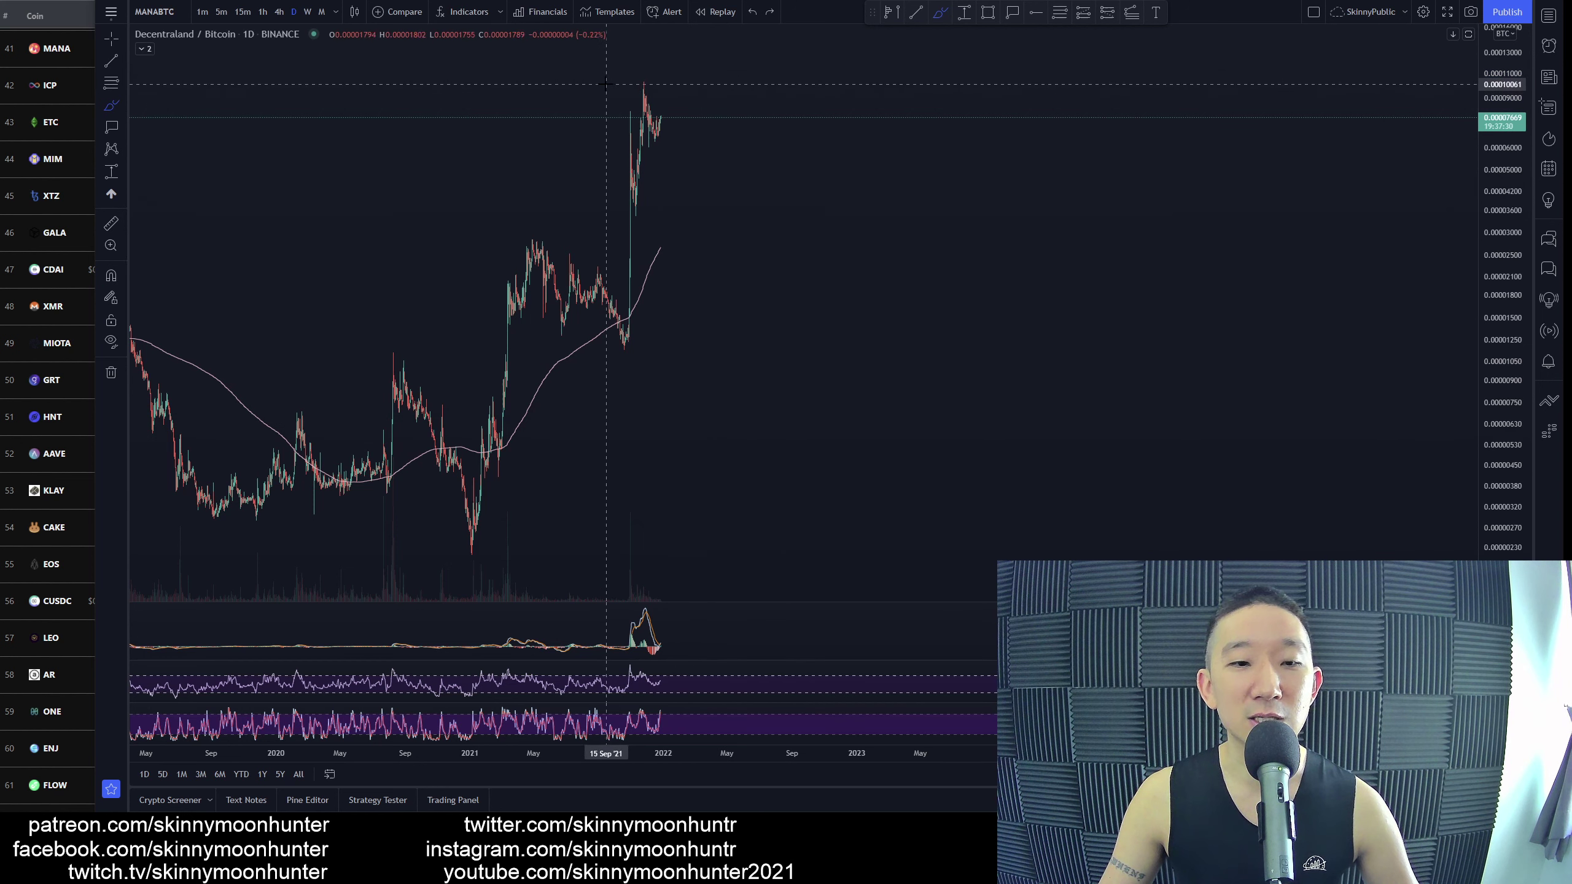
pyautogui.moveTo(608, 82); pyautogui.dragTo(667, 81)
pyautogui.hotkey('ctrl', 'z')
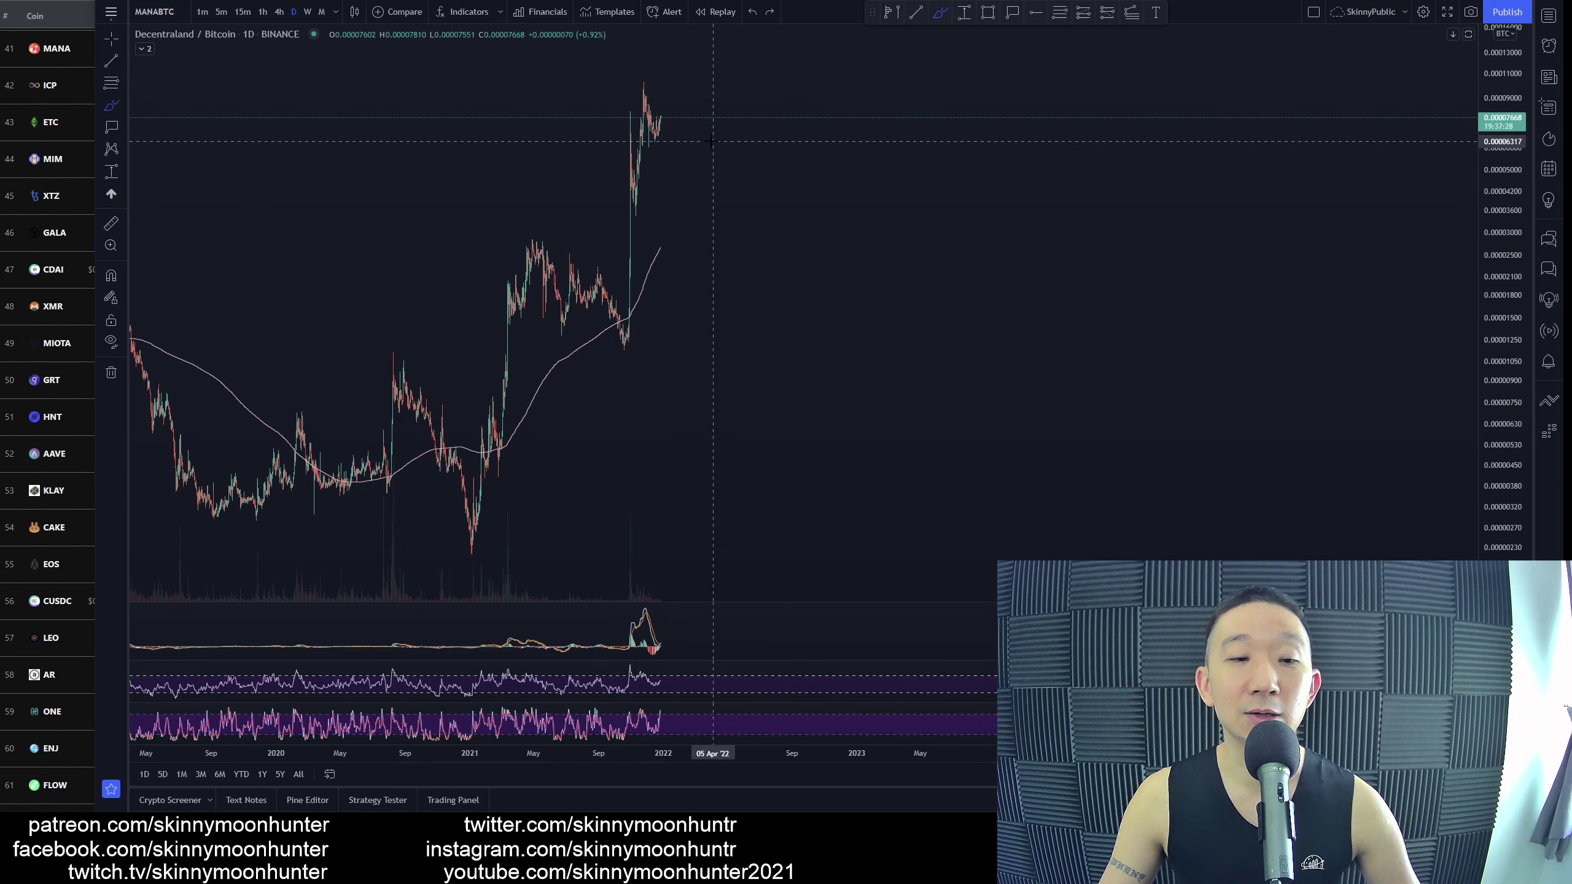
# - Try a downward stroke from the latest candle and a descending channel from the late-2021 peak, undoing the strokes
pyautogui.scroll(5, 665, 182)
pyautogui.scroll(2, 665, 182)
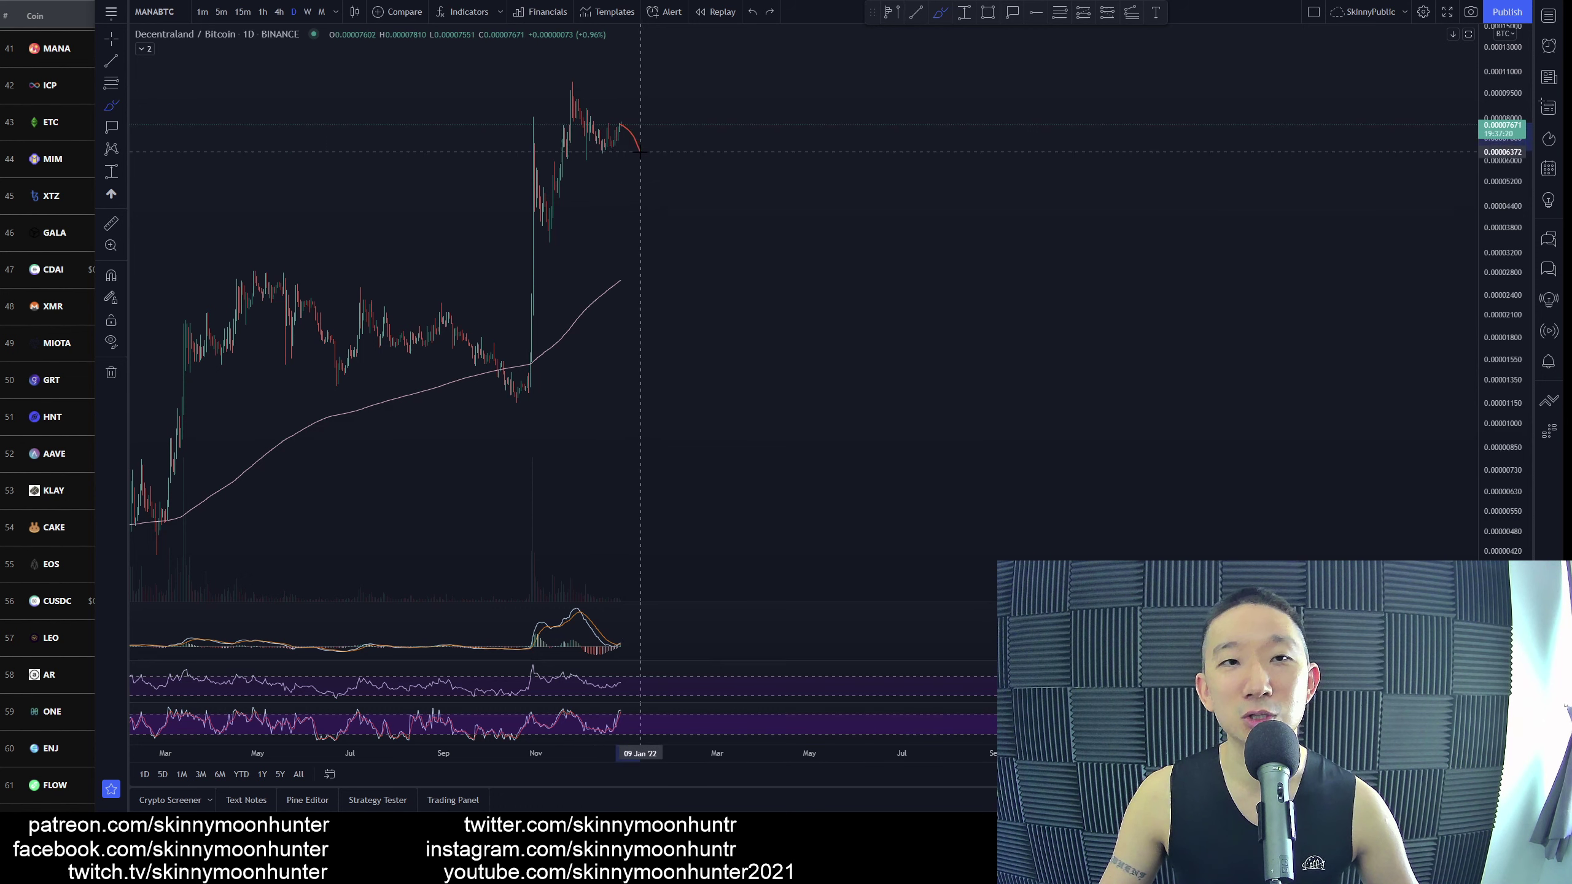
pyautogui.moveTo(640, 152); pyautogui.dragTo(692, 186)
pyautogui.hotkey('ctrl', 'z')
pyautogui.moveTo(542, 72); pyautogui.dragTo(711, 188)
pyautogui.moveTo(550, 151); pyautogui.dragTo(693, 201)
pyautogui.hotkey('ctrl', 'z')
pyautogui.hotkey('ctrl', 'z')
# - Draw a descending channel from the late-2021 peak with a zigzag price path inside that breaks out upward into an arrow
pyautogui.moveTo(568, 78); pyautogui.dragTo(752, 159)
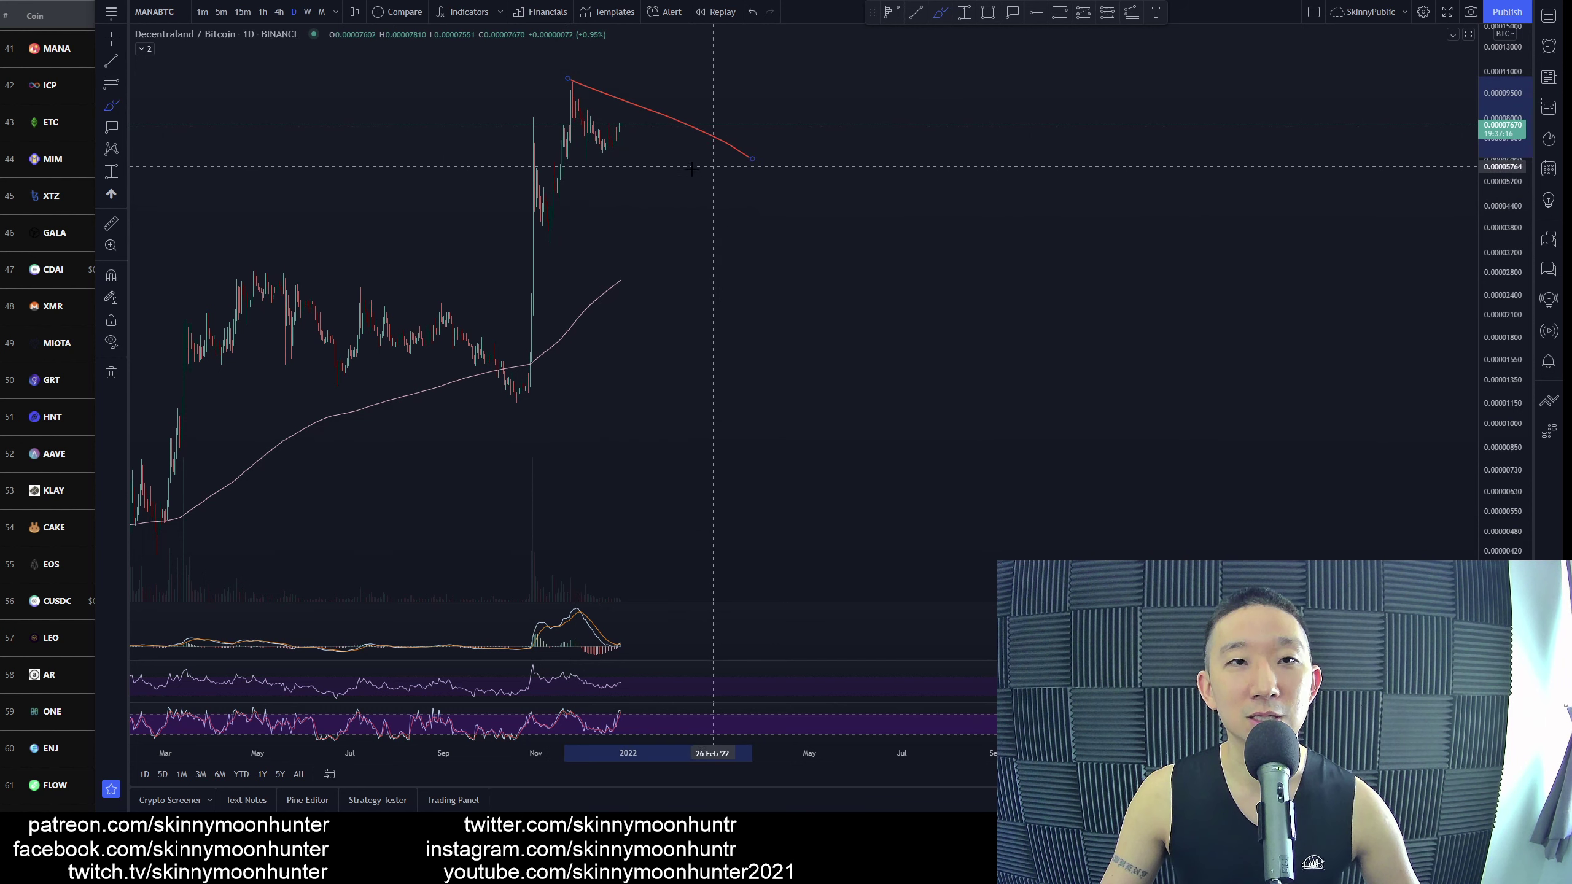
pyautogui.moveTo(576, 156); pyautogui.dragTo(724, 207)
pyautogui.moveTo(562, 77)
pyautogui.mouseDown()
pyautogui.moveTo(588, 150)
pyautogui.moveTo(733, 185)
pyautogui.moveTo(838, 50)
pyautogui.moveTo(858, 72)
pyautogui.mouseUp()
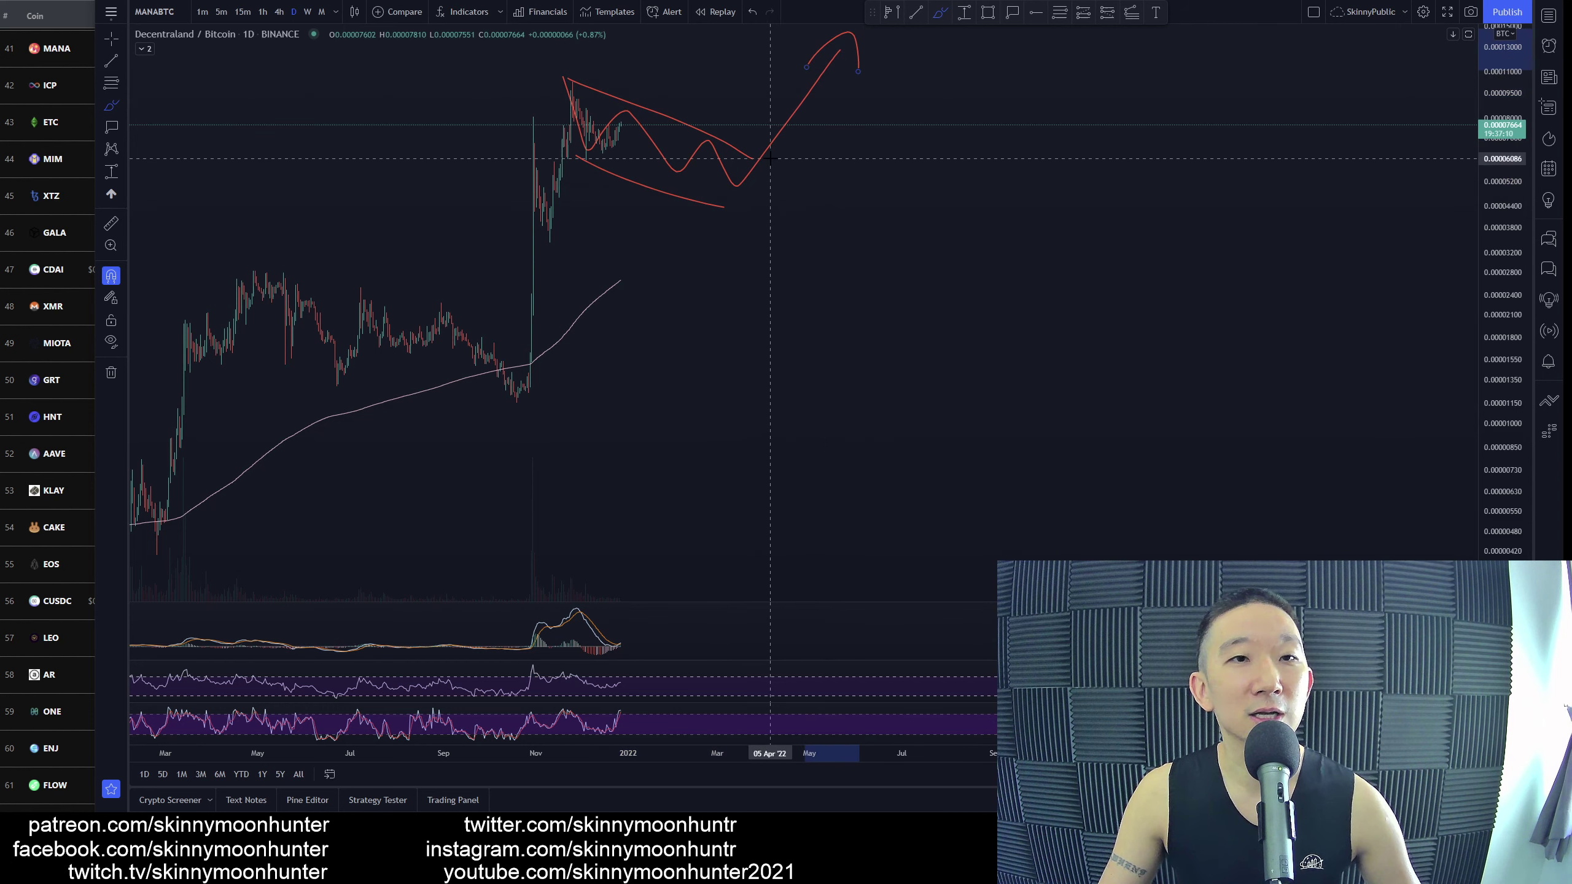
# - Circle the new channel and the earlier 2021 consolidation, and trace the sharp rally preceding each one
pyautogui.scroll(-2, 770, 158)
pyautogui.moveTo(748, 122)
pyautogui.mouseDown()
pyautogui.moveTo(594, 59)
pyautogui.moveTo(770, 126)
pyautogui.mouseUp()
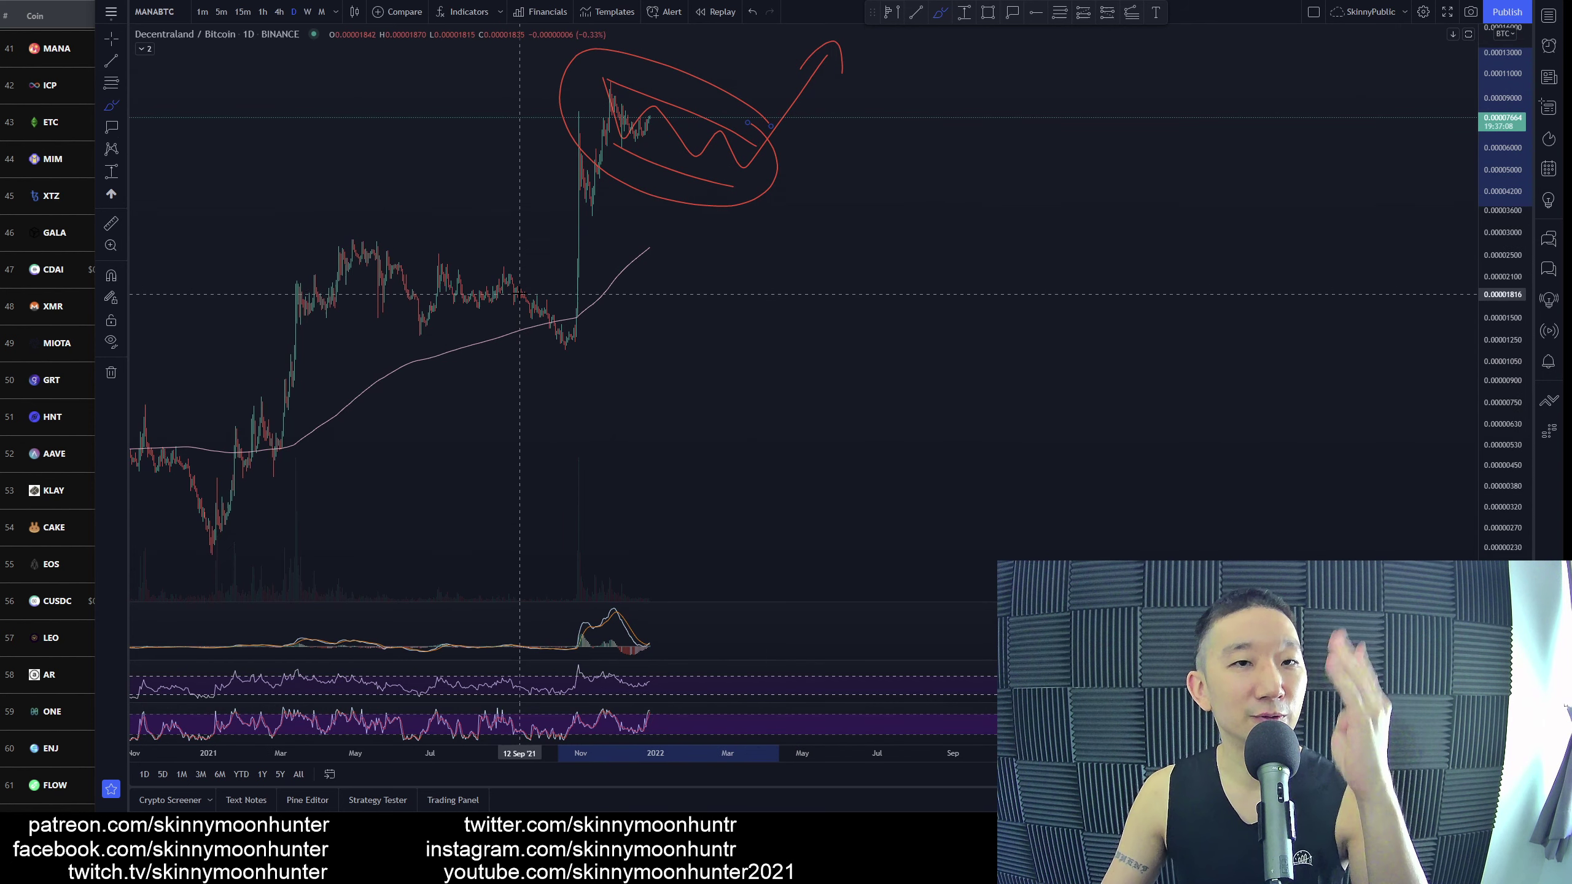
pyautogui.moveTo(593, 302)
pyautogui.mouseDown()
pyautogui.moveTo(482, 248)
pyautogui.moveTo(384, 325)
pyautogui.moveTo(620, 325)
pyautogui.mouseUp()
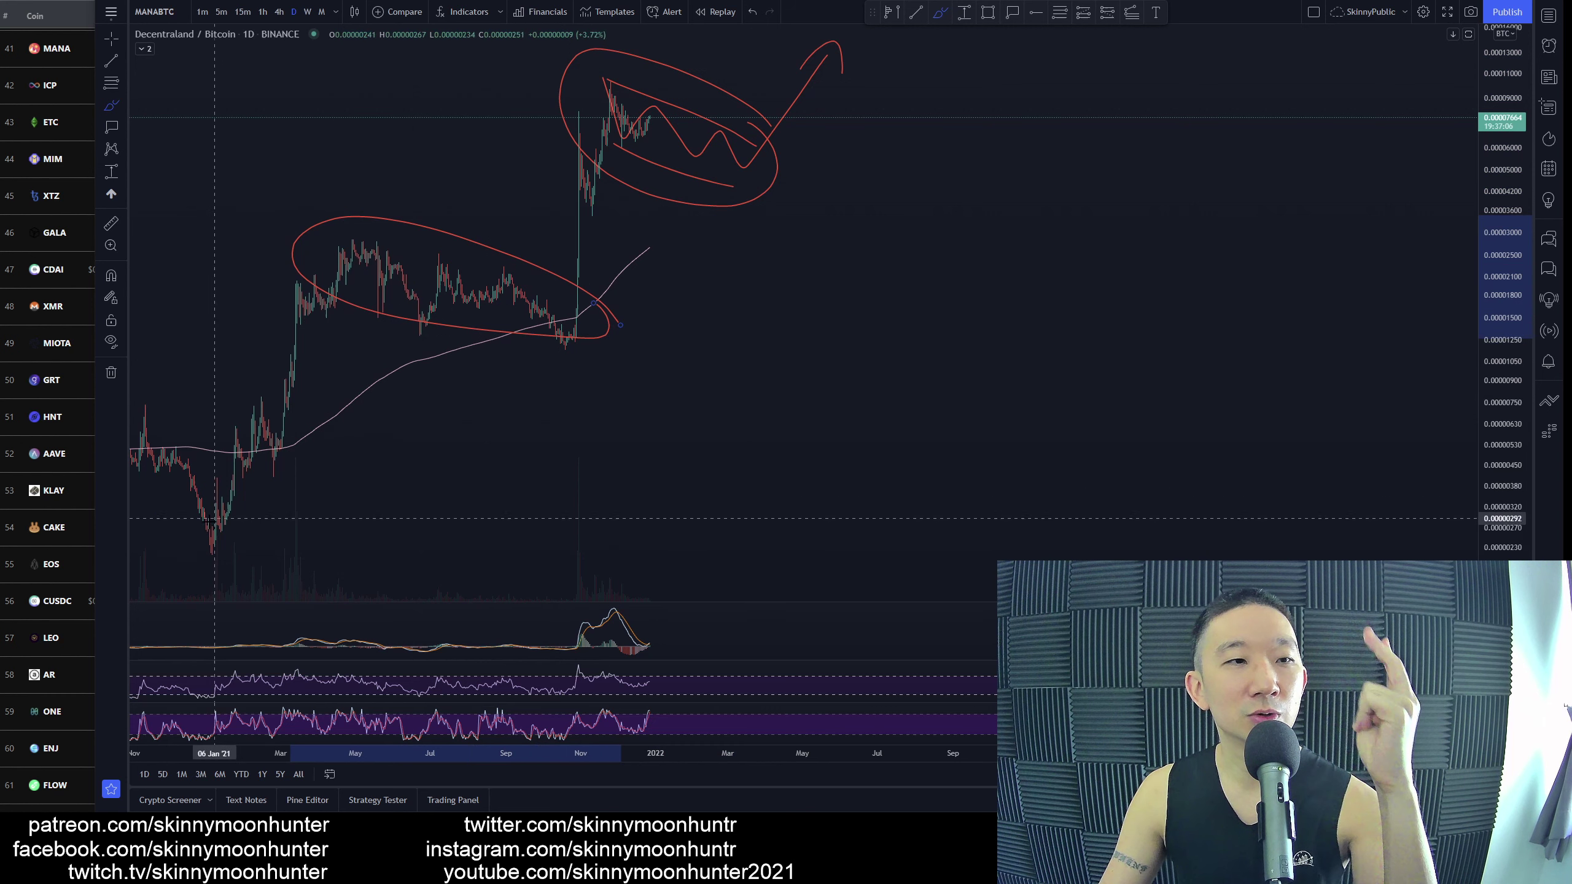
pyautogui.moveTo(204, 529); pyautogui.dragTo(308, 254)
pyautogui.moveTo(572, 319); pyautogui.dragTo(625, 65)
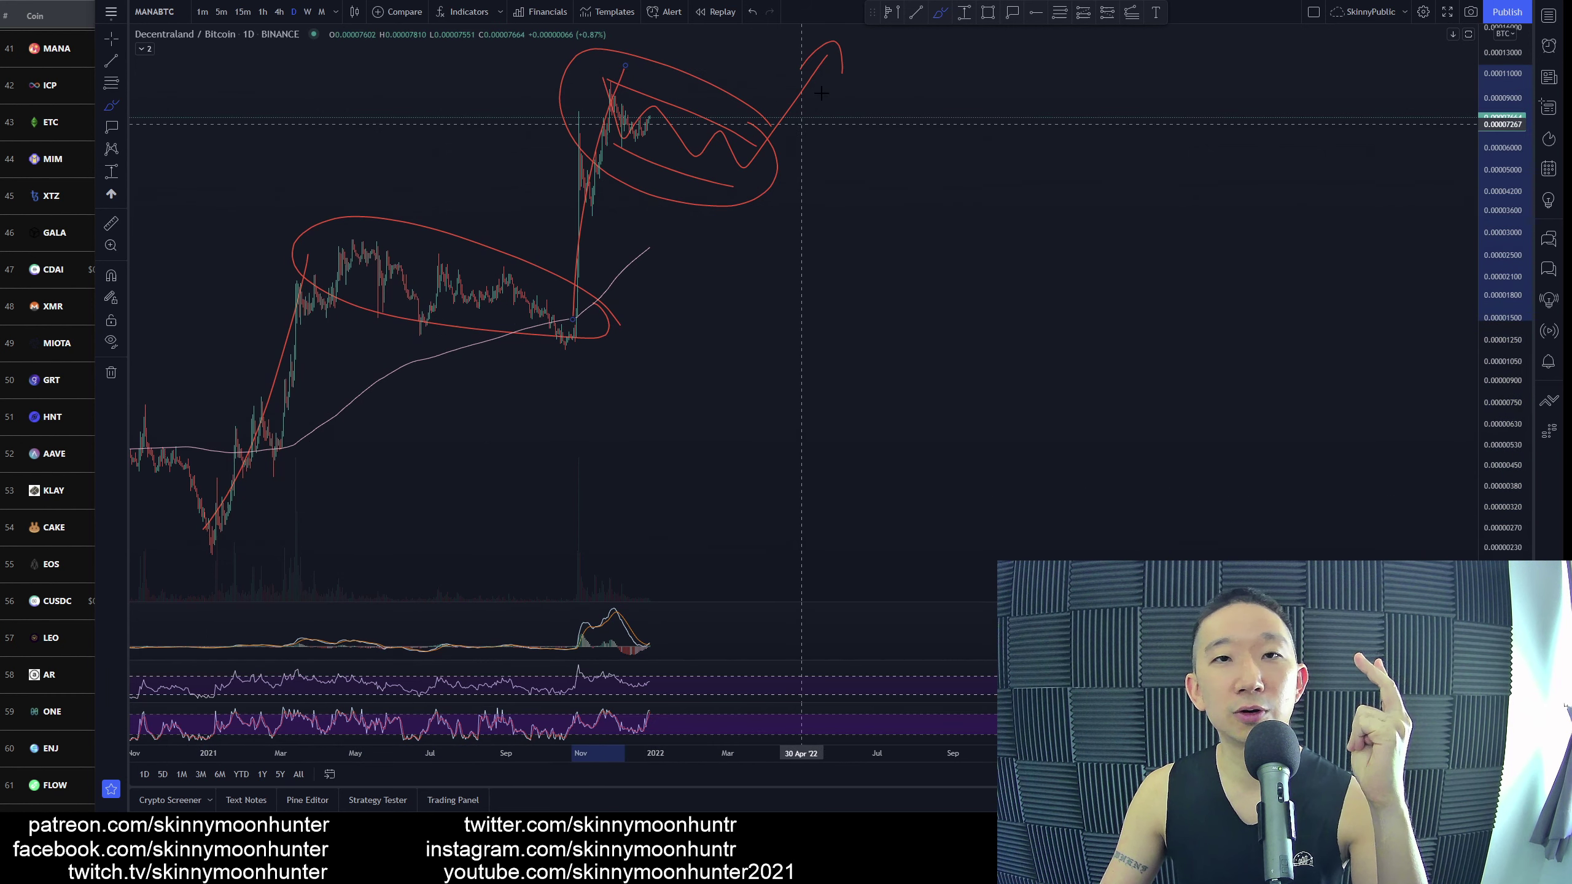
# - Undo all brush annotations on the MANABTC chart, including the circles, rally strokes, channel and projected path
pyautogui.hotkey('ctrl', 'z')
pyautogui.hotkey('ctrl', 'z')
pyautogui.hotkey('ctrl', 'z')
pyautogui.hotkey('ctrl', 'z')
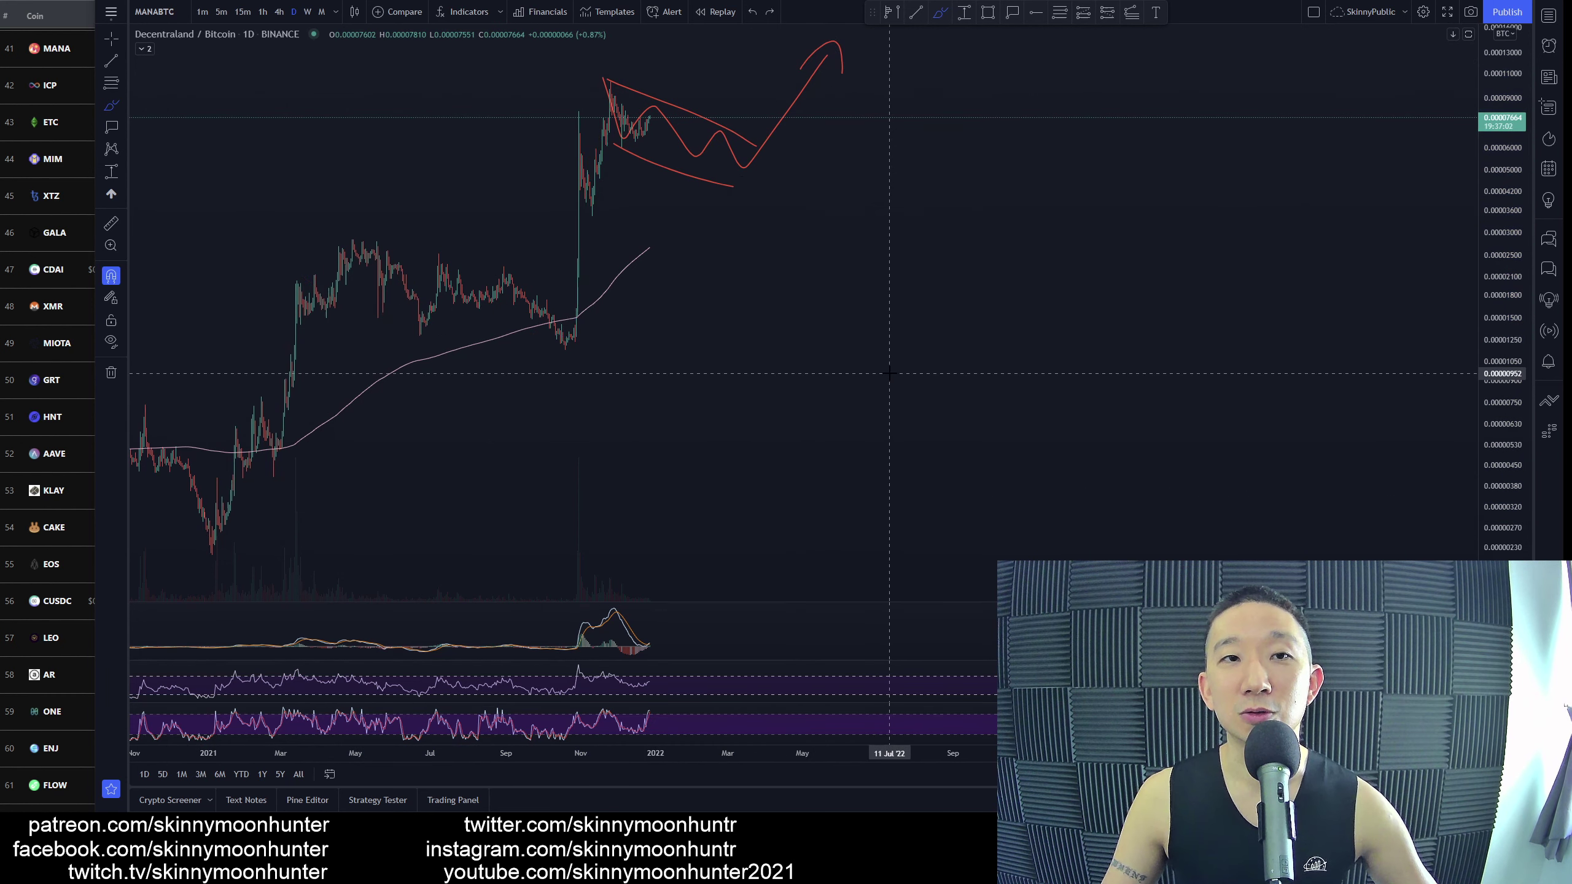
pyautogui.hotkey('ctrl', 'z')
pyautogui.hotkey('ctrl', 'z')
pyautogui.hotkey('ctrl', 'z')
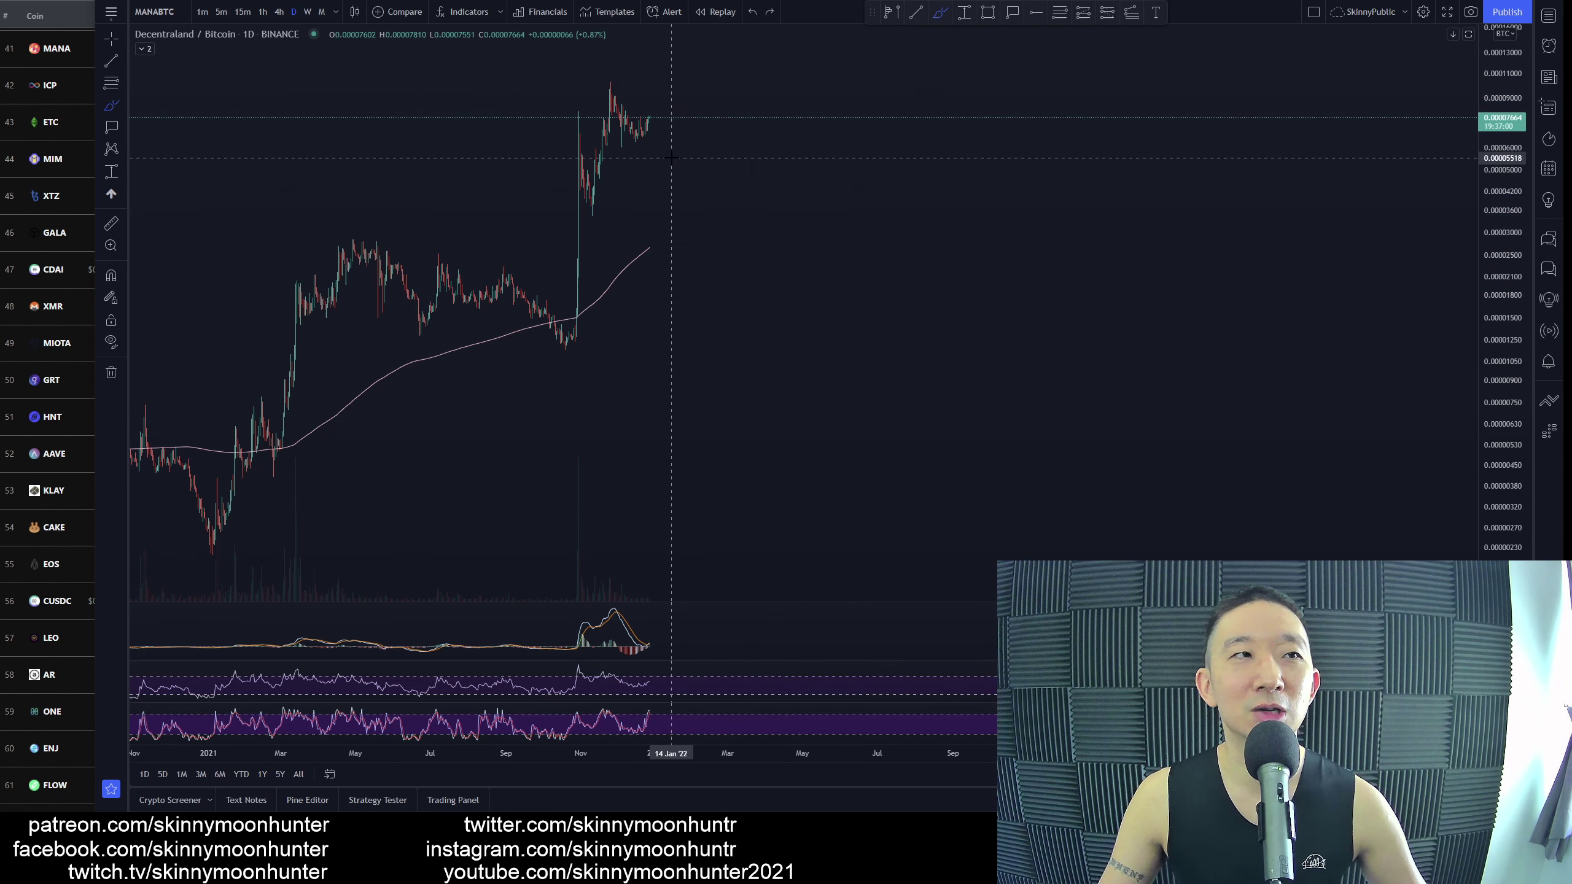
# - Sketch a steep straight rise from the latest MANABTC candle, and undo it
pyautogui.moveTo(655, 120)
pyautogui.mouseDown()
pyautogui.moveTo(610, 94)
pyautogui.moveTo(647, 109)
pyautogui.moveTo(683, 46)
pyautogui.mouseUp()
pyautogui.hotkey('ctrl', 'z')
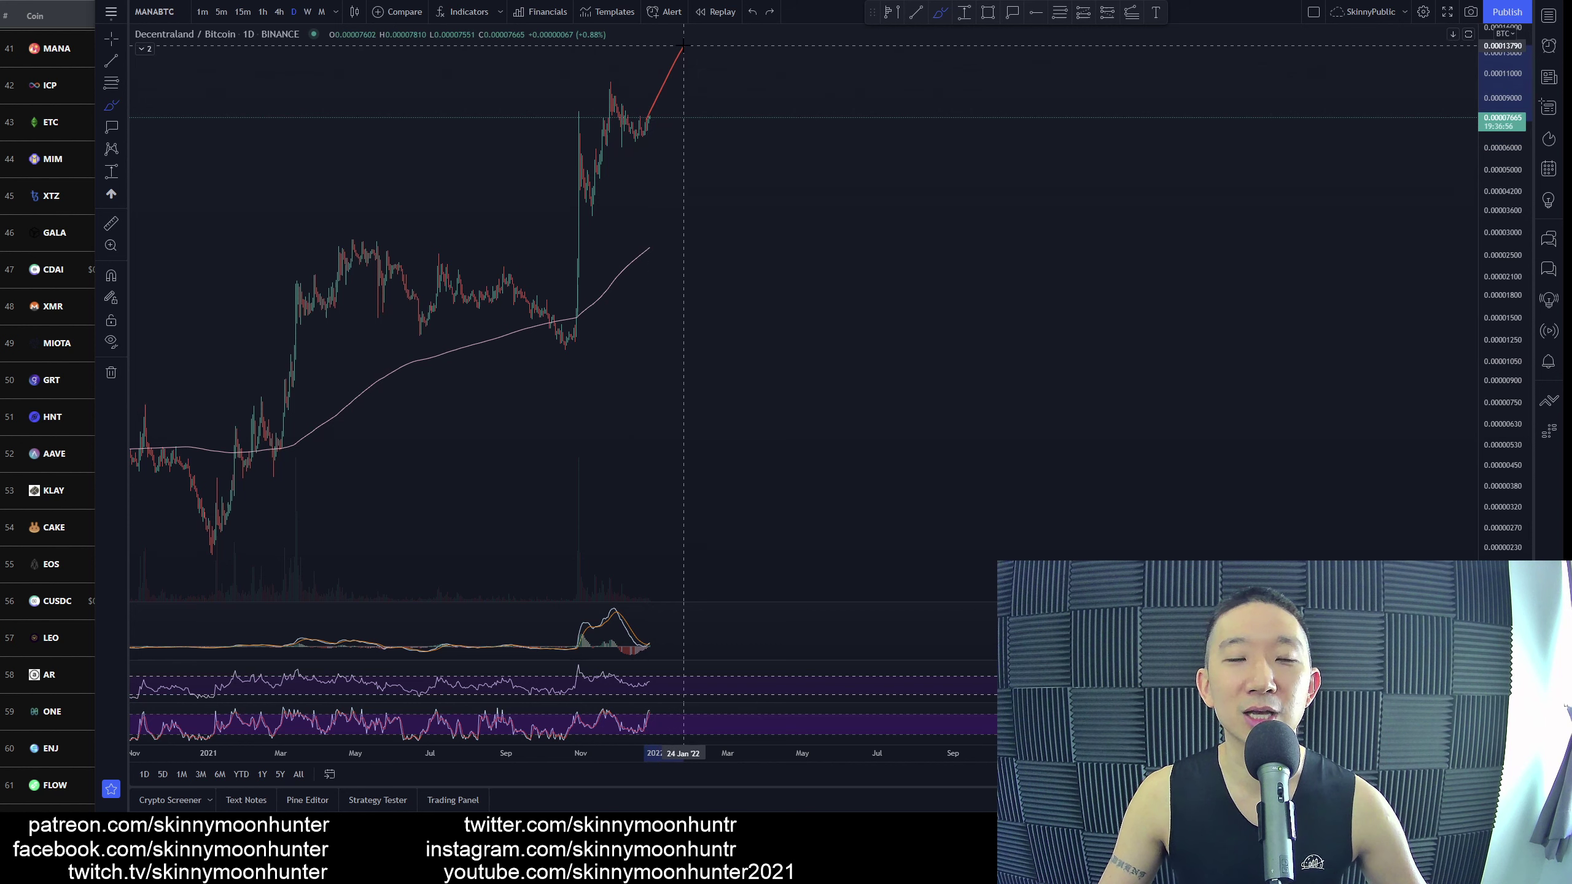
pyautogui.hotkey('ctrl', 'z')
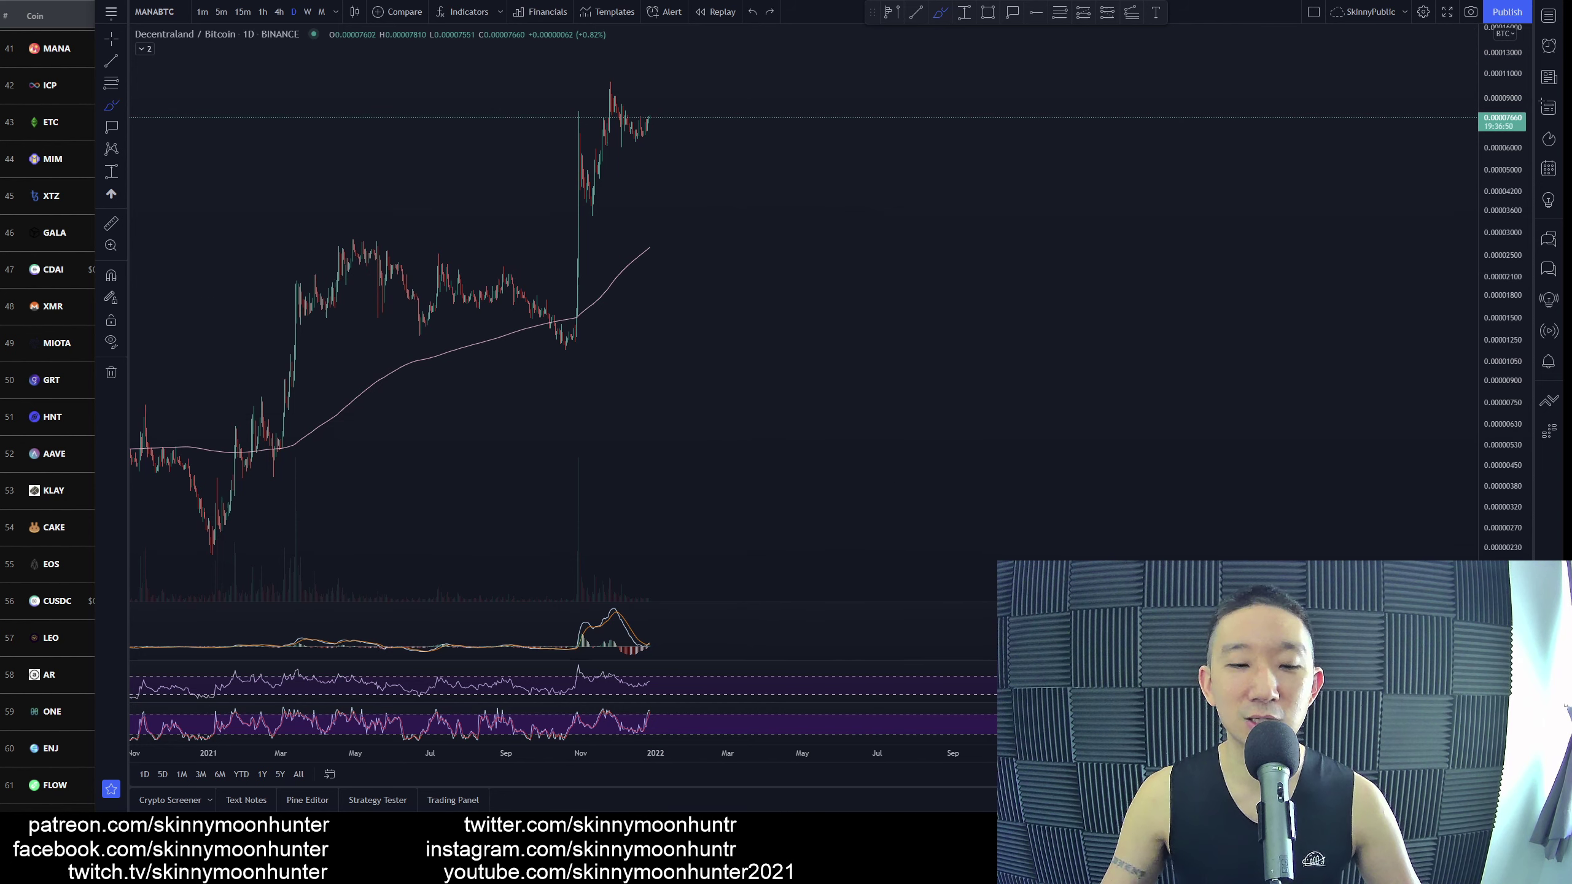
# - Switch the chart to the Binance MANAUSDT pair and show its wider price history
pyautogui.write('MANAUSDT')
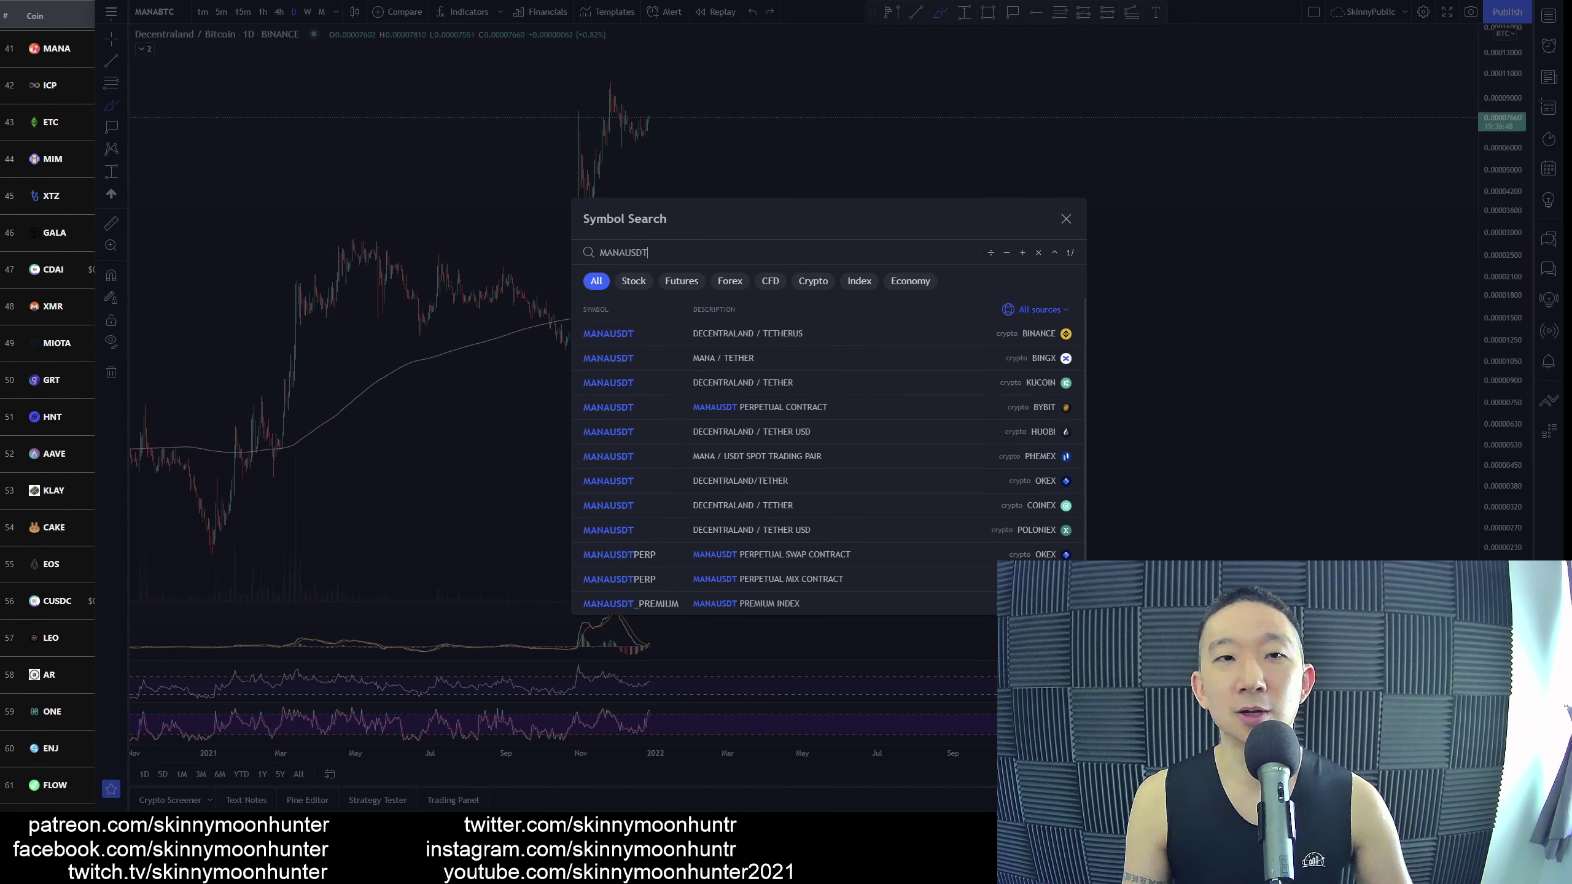
pyautogui.press('Return')
pyautogui.scroll(-5, 804, 360)
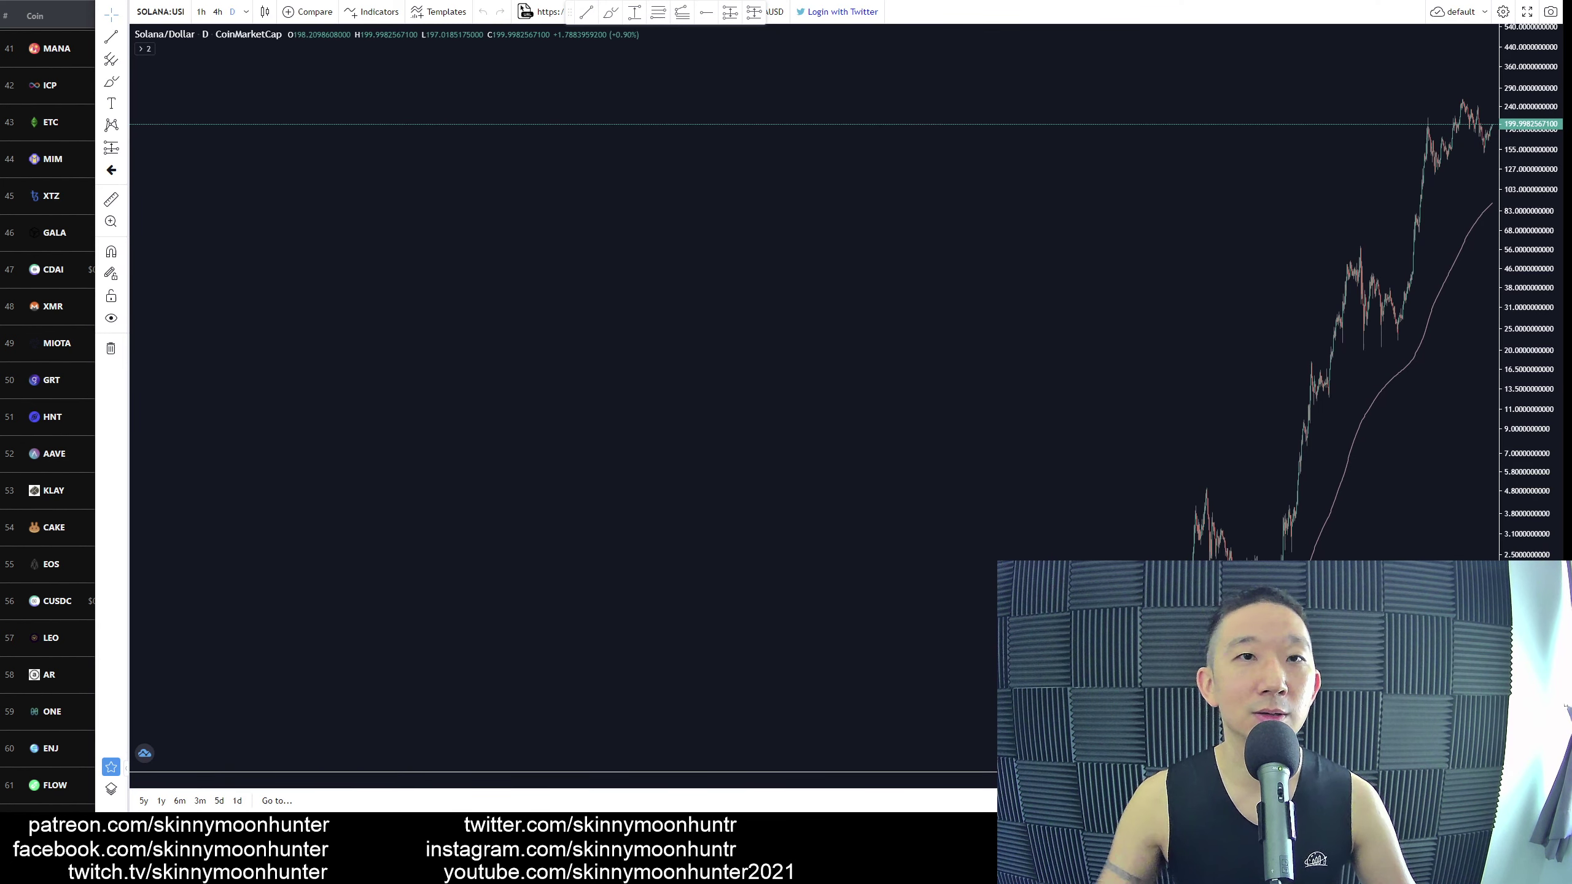
# - On the CoinMarketCap-sourced Solana/Dollar chart, search for "mana", load Decentraland/Dollar and show its full history back to 2017
pyautogui.moveTo(752, 306); pyautogui.dragTo(560, 321)
pyautogui.write('mana')
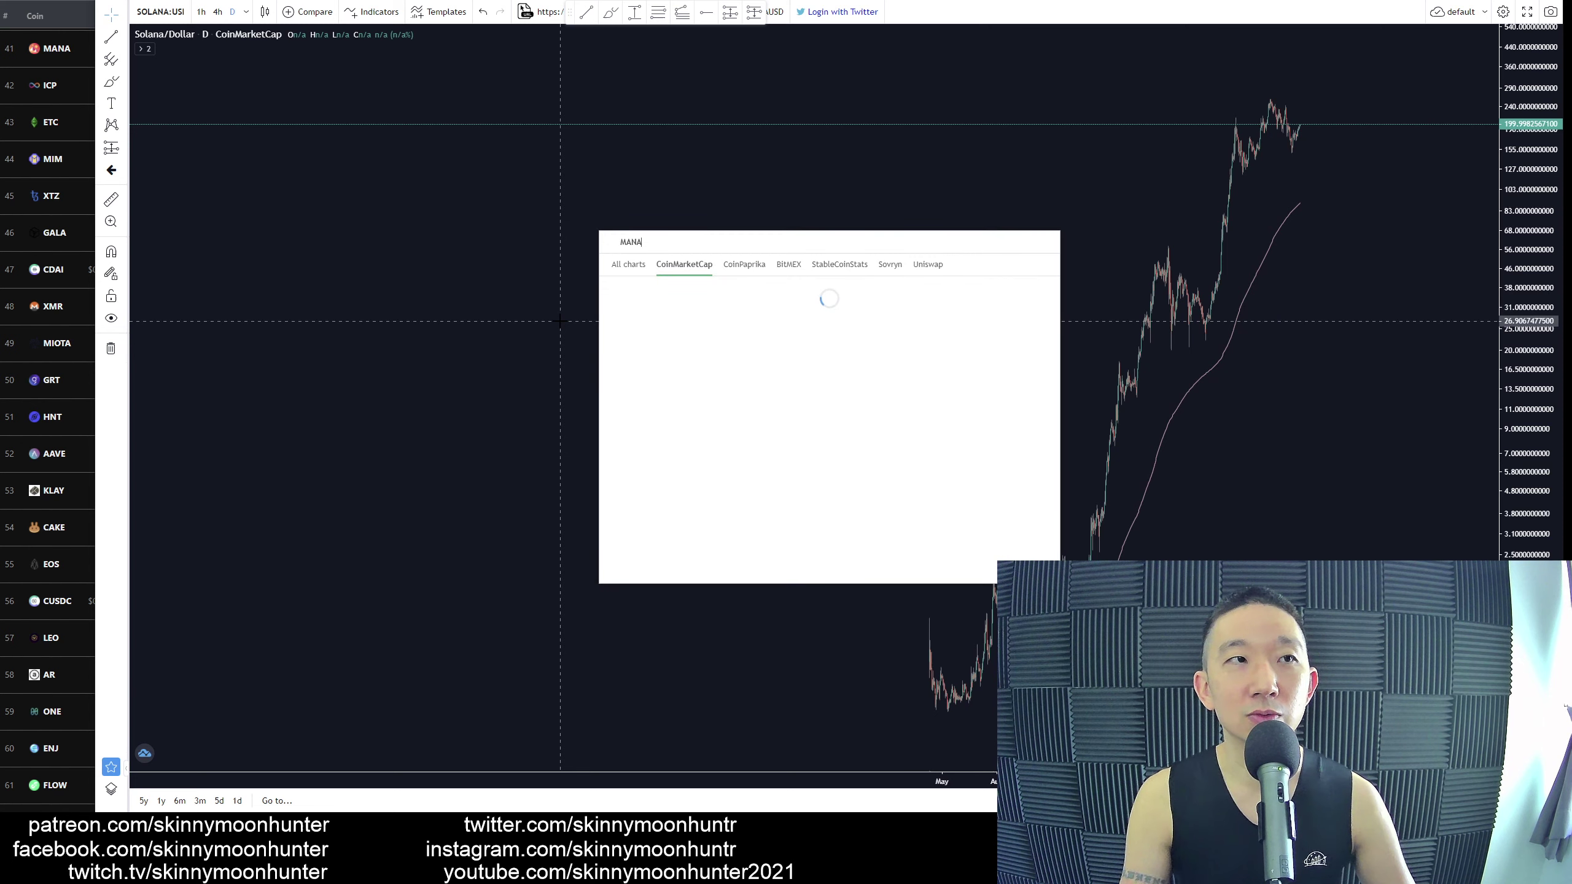
pyautogui.click(674, 300)
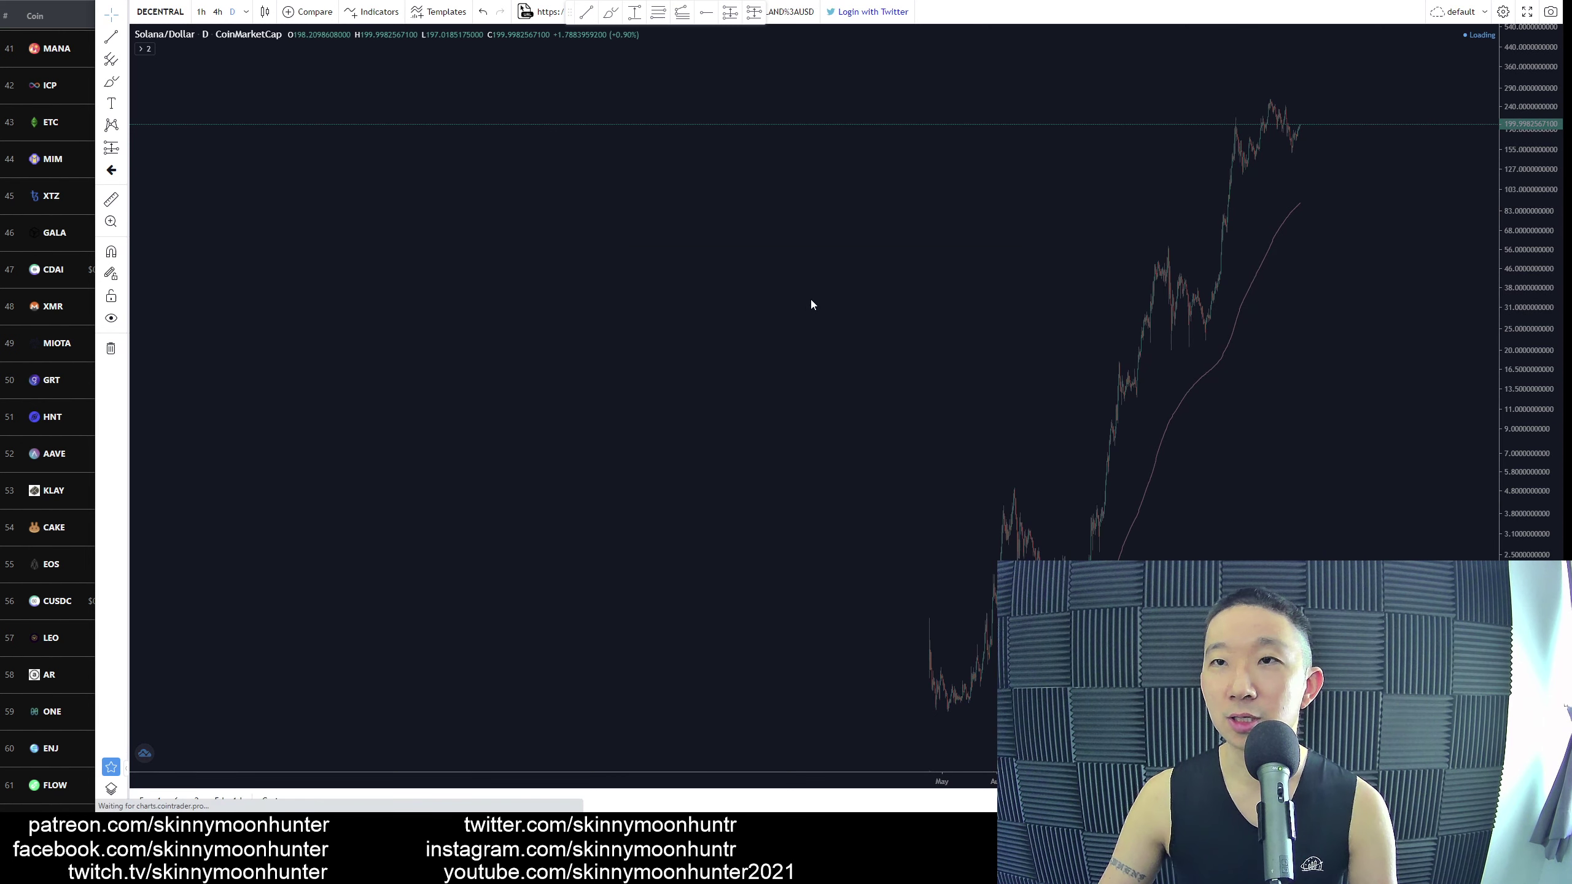
pyautogui.scroll(-1, 1326, 340)
pyautogui.scroll(4, 1336, 353)
pyautogui.scroll(-6, 1336, 353)
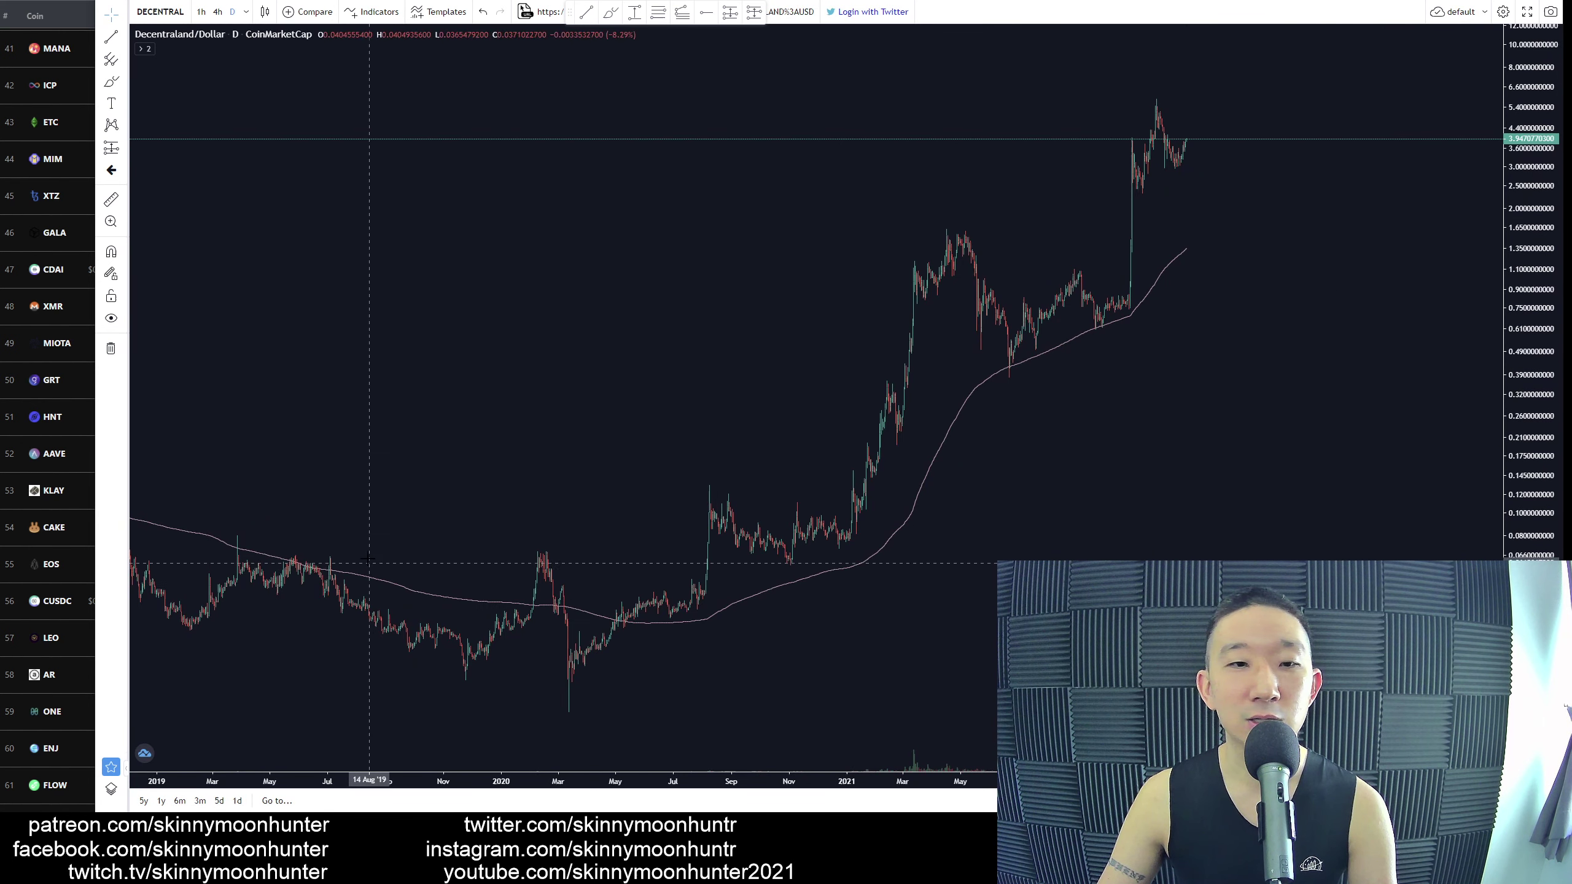
pyautogui.scroll(2, 1092, 478)
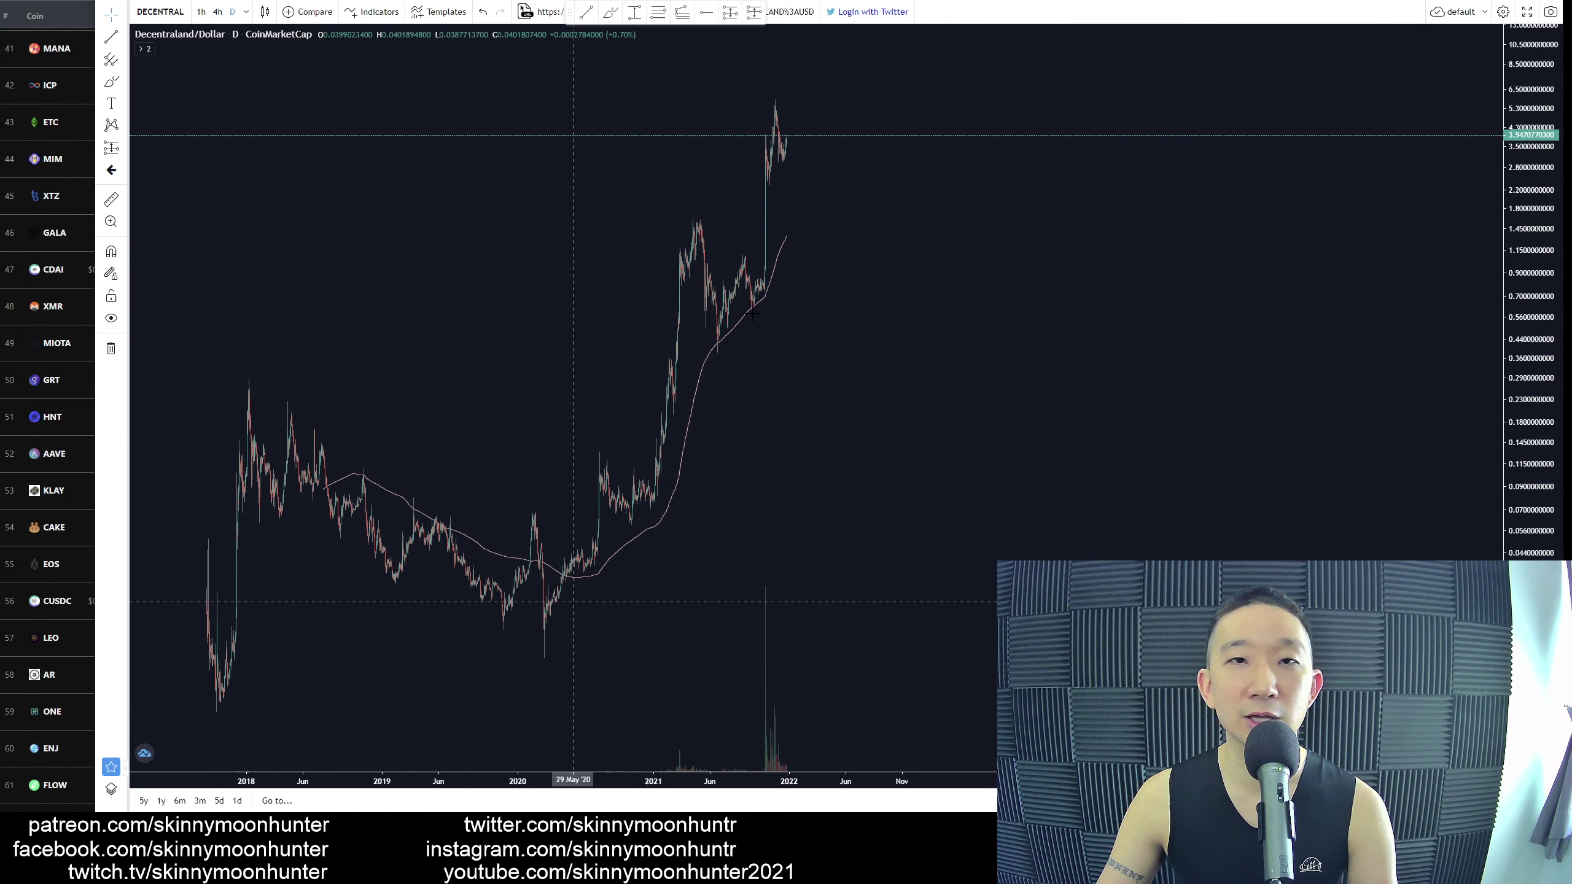
# - Trace the Decentraland/Dollar waves from the 2020 low to a projected new high with the brush, and undo the stroke
pyautogui.click(621, 17)
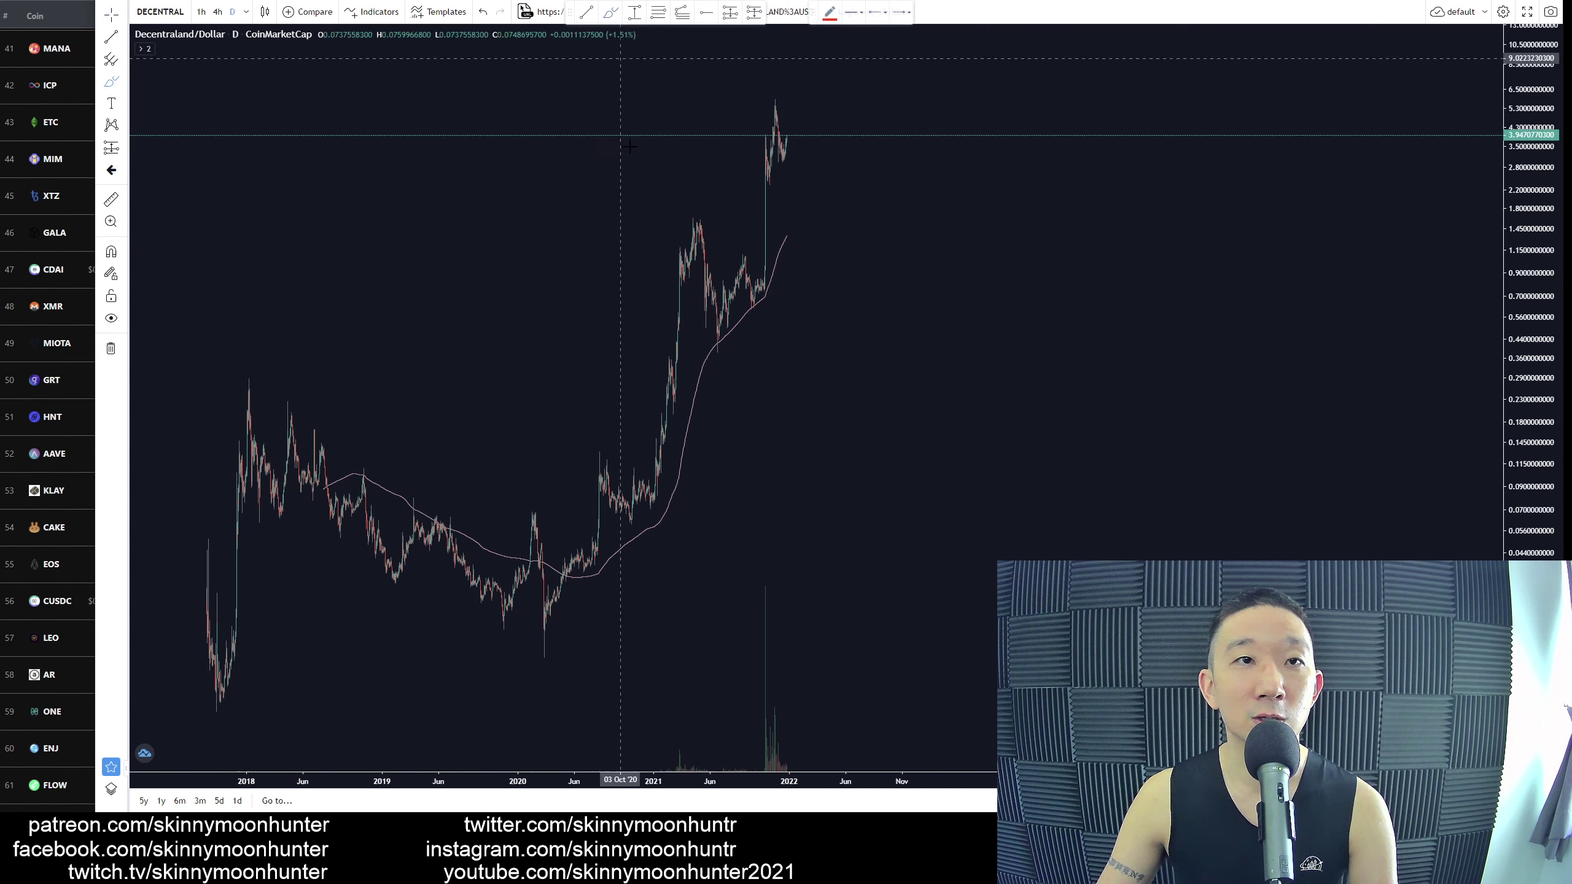
pyautogui.moveTo(536, 659)
pyautogui.mouseDown()
pyautogui.moveTo(607, 464)
pyautogui.moveTo(645, 519)
pyautogui.moveTo(718, 202)
pyautogui.moveTo(740, 328)
pyautogui.moveTo(813, 60)
pyautogui.mouseUp()
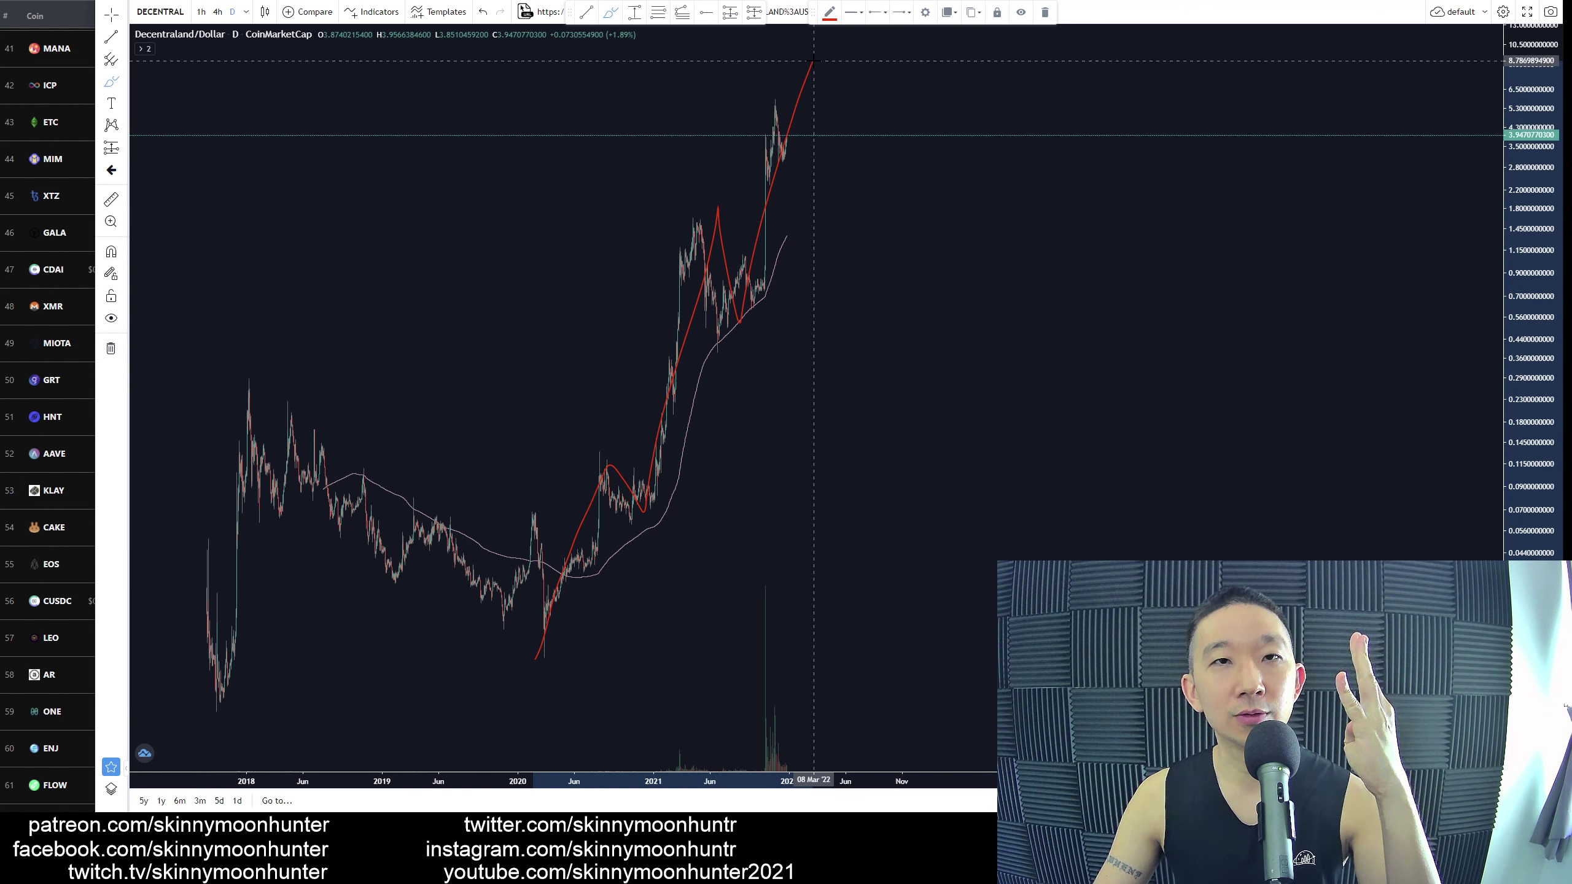
pyautogui.hotkey('ctrl', 'z')
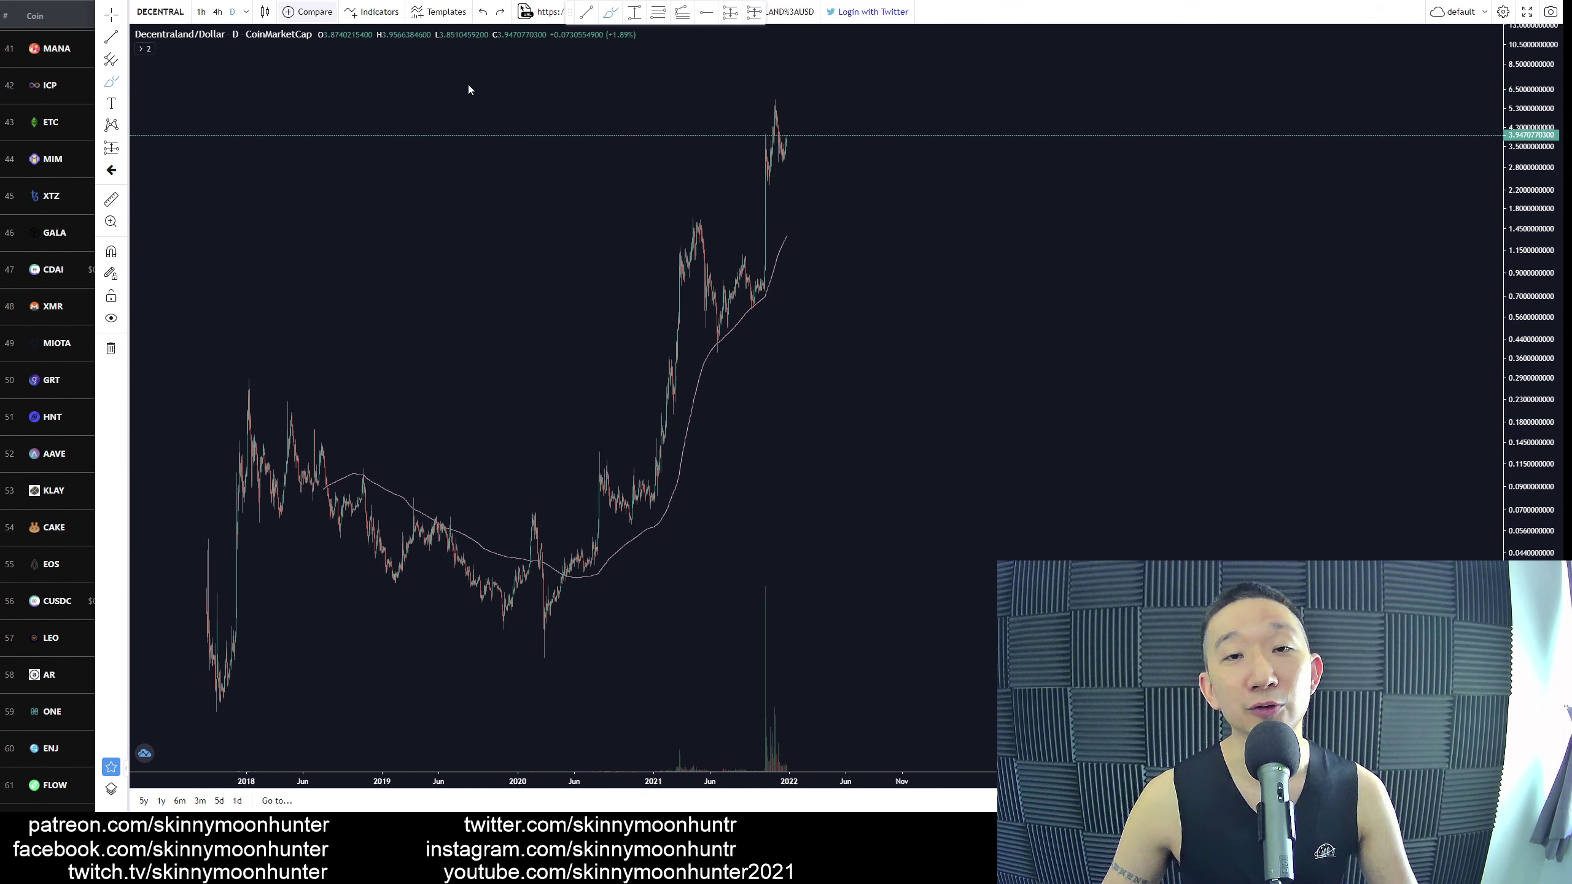
# - Sketch a steep upward brush projection from the latest Decentraland/Dollar candle to above 10 dollars
pyautogui.moveTo(784, 144); pyautogui.dragTo(826, 25)
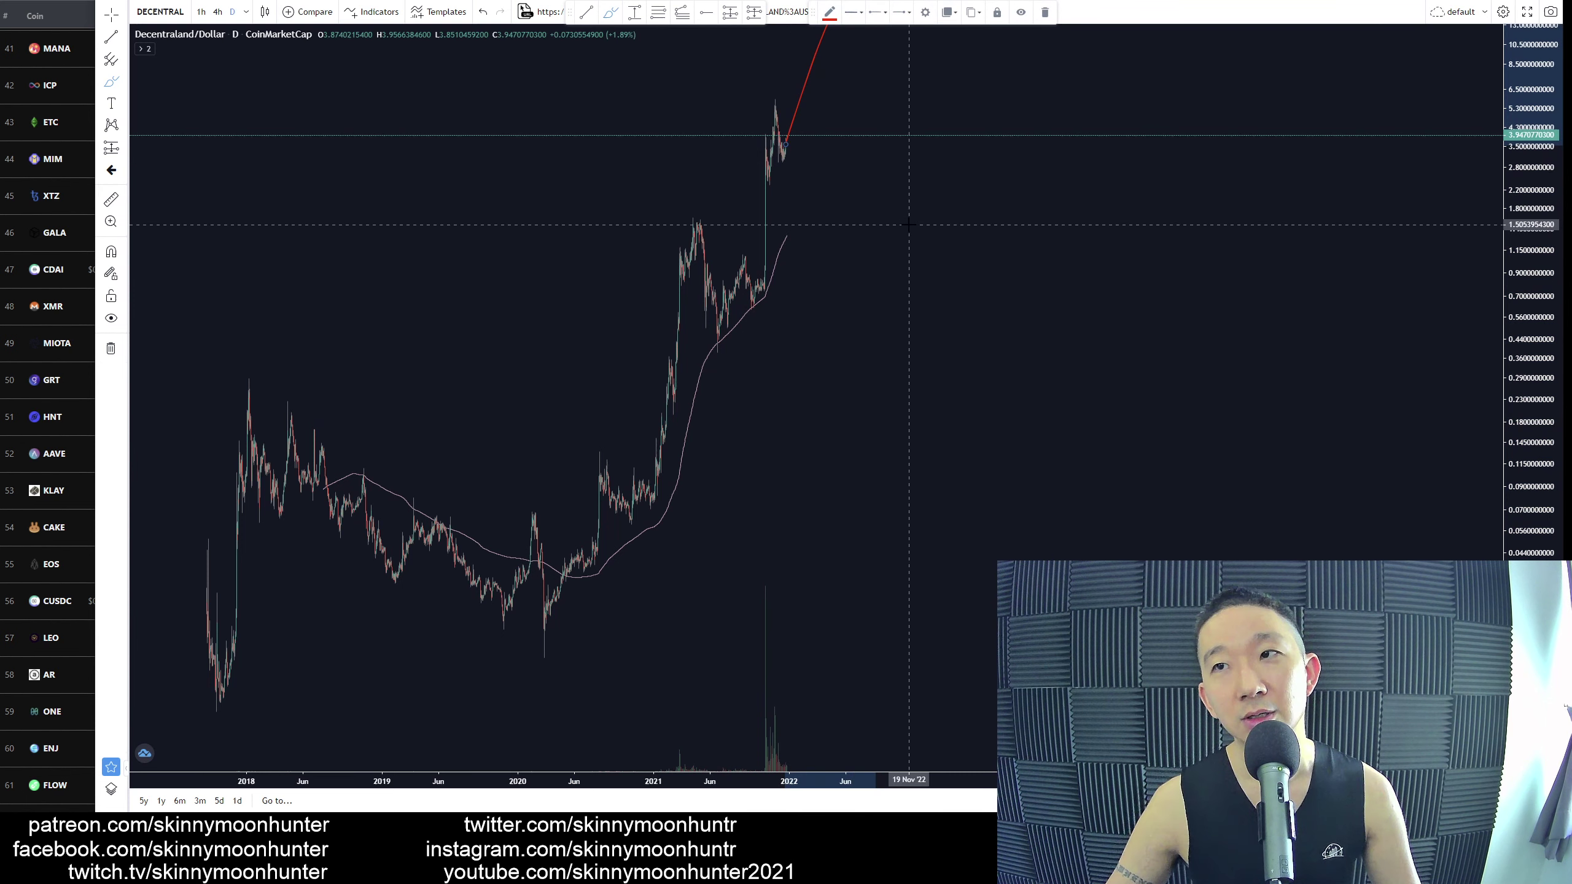
# - Undo the steep upward projection on the Decentraland/Dollar chart and return to the Binance MANAUSDT chart, focusing on the 2021 candles
pyautogui.hotkey('ctrl', 'z')
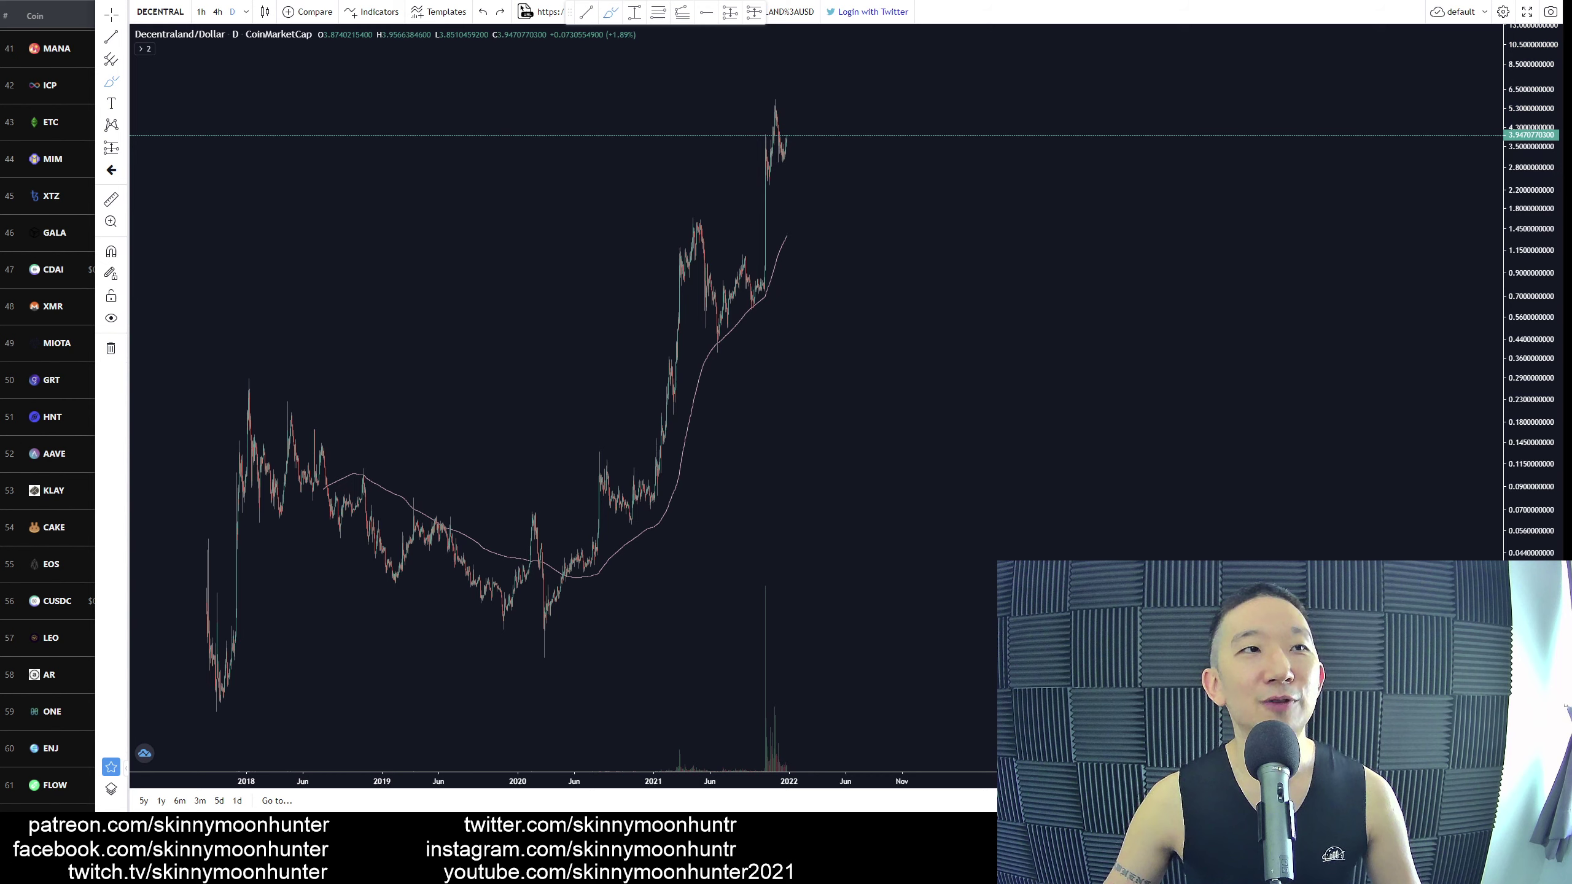
pyautogui.hotkey('ctrl', 'Tab')
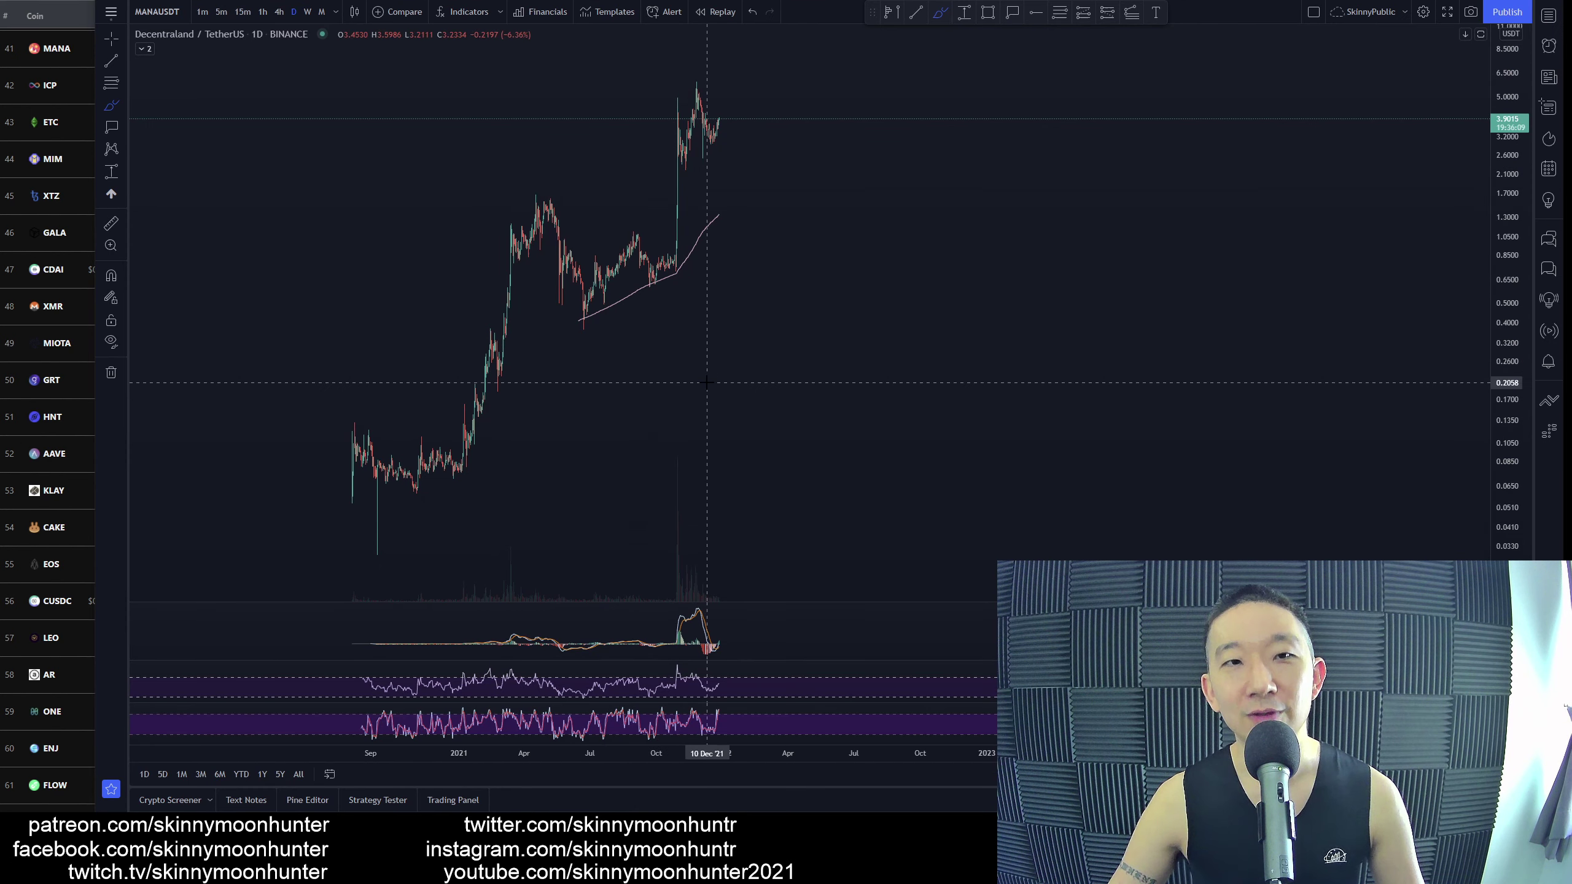
pyautogui.scroll(5, 714, 352)
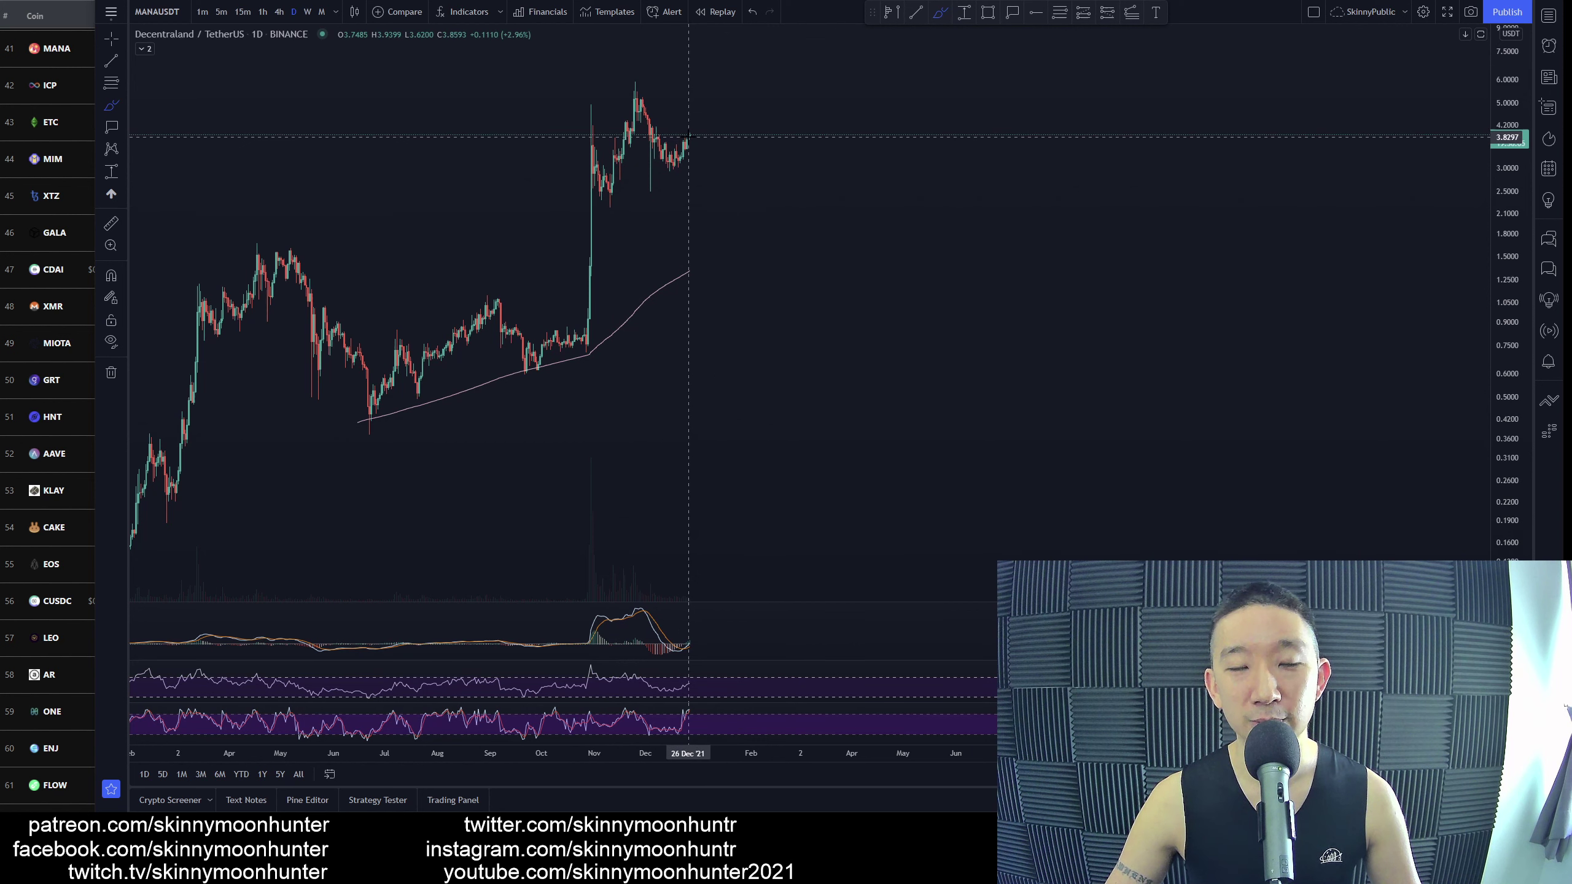
# - Brush a double-top projection on MANAUSDT peaking at about 6.6 in February 2022, mark both peaks with arcs, and undo the strokes
pyautogui.moveTo(689, 135)
pyautogui.mouseDown()
pyautogui.moveTo(733, 222)
pyautogui.moveTo(820, 73)
pyautogui.mouseUp()
pyautogui.hotkey('ctrl', 'z')
pyautogui.moveTo(687, 137); pyautogui.dragTo(755, 67)
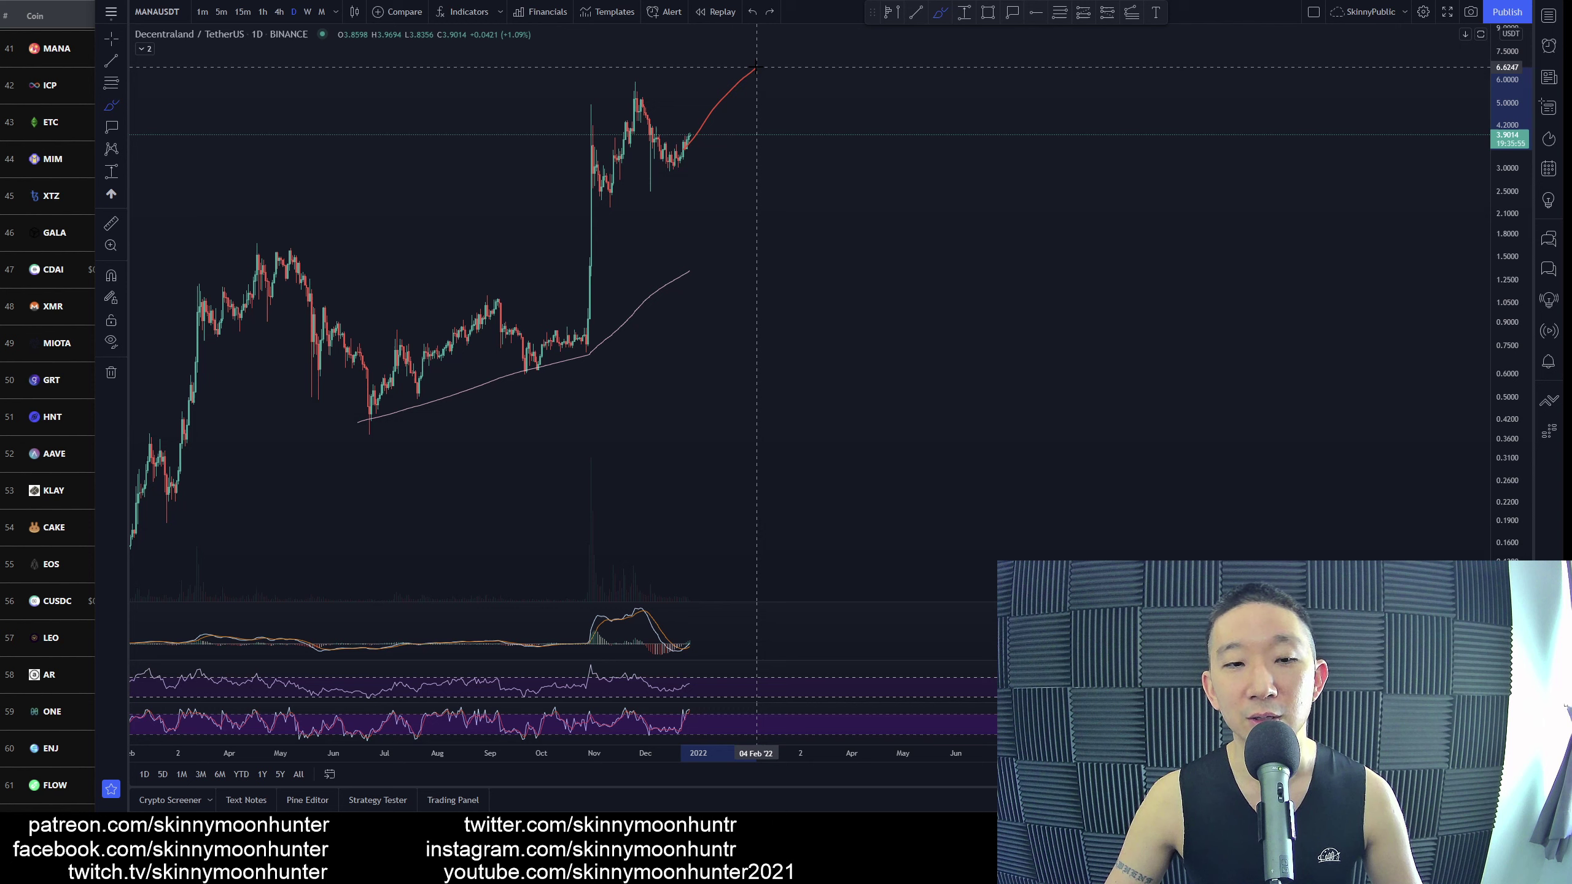
pyautogui.moveTo(769, 65)
pyautogui.mouseDown()
pyautogui.moveTo(805, 92)
pyautogui.moveTo(829, 172)
pyautogui.mouseUp()
pyautogui.moveTo(594, 81); pyautogui.dragTo(807, 66)
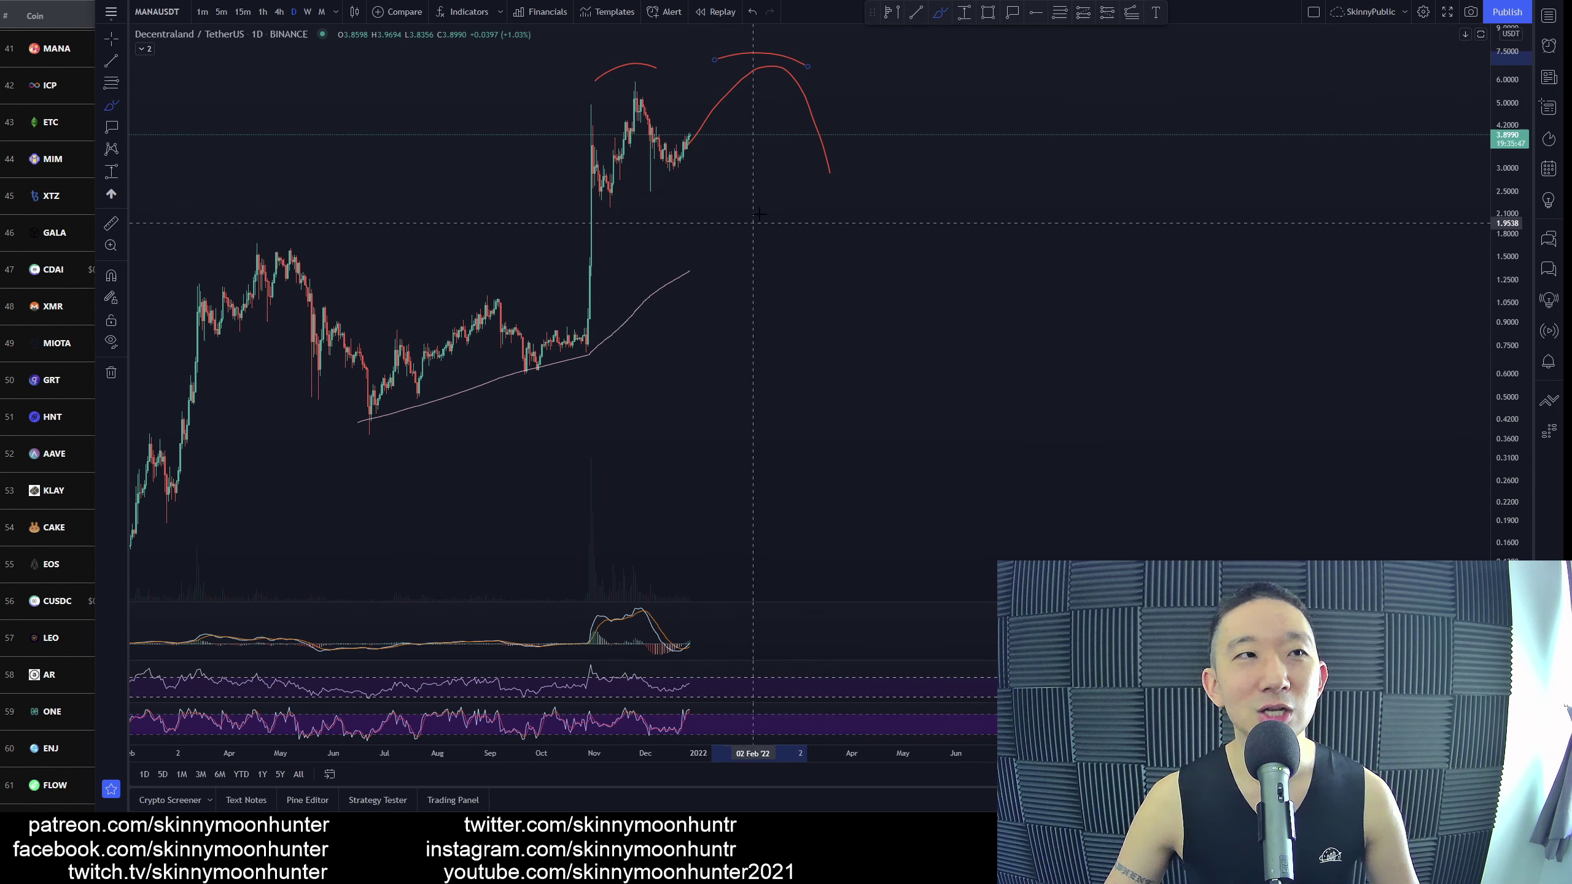
pyautogui.hotkey('ctrl', 'z')
pyautogui.hotkey('ctrl', 'z')
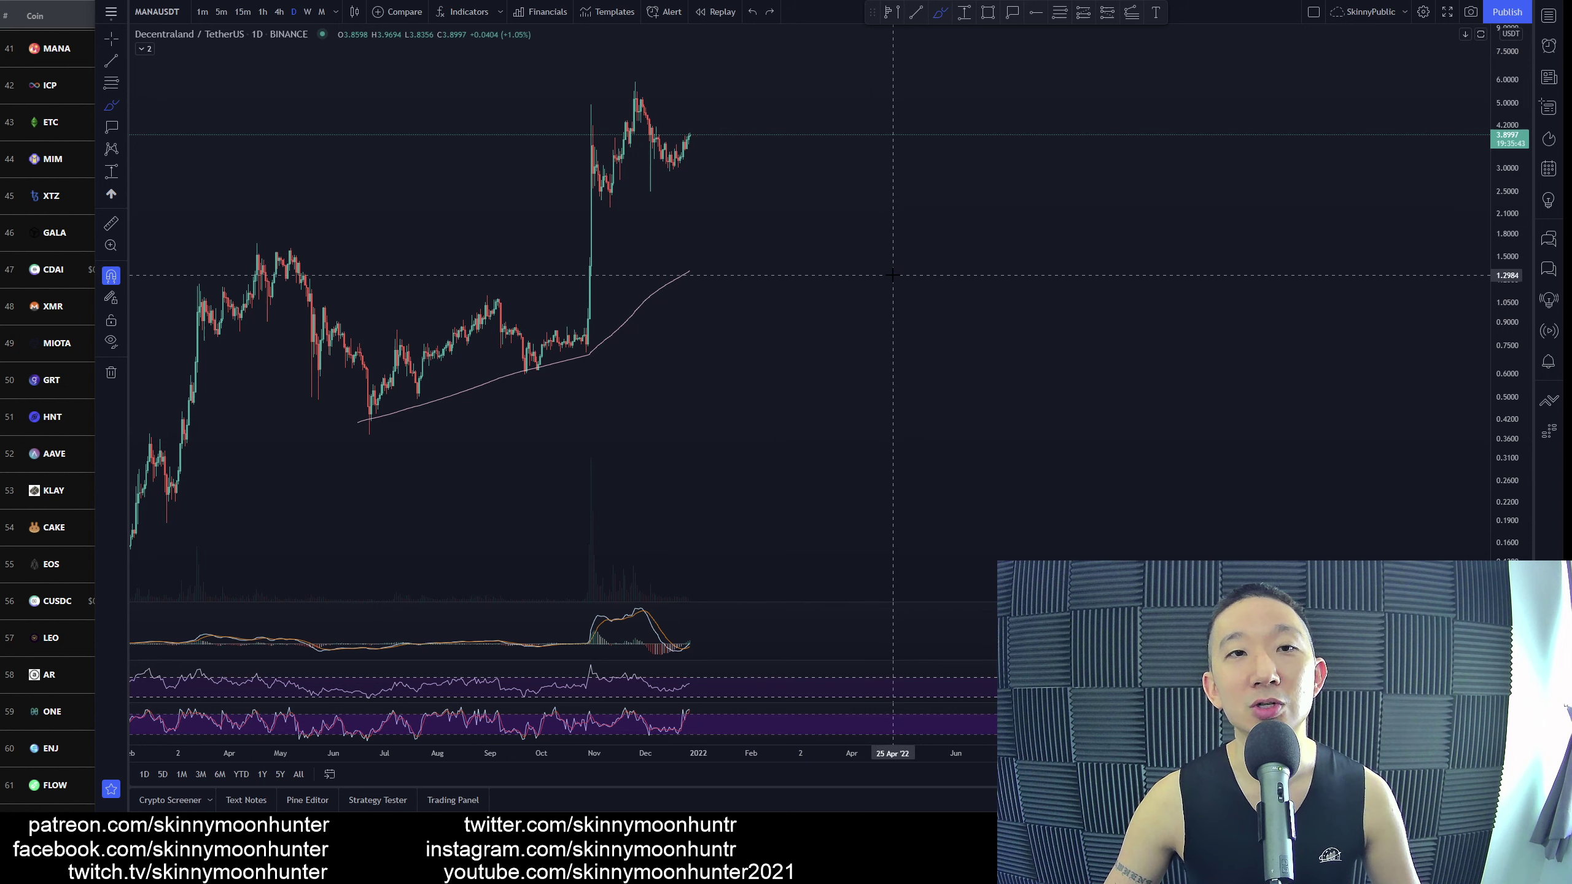
# - Brush a wider MANAUSDT projection rising to about 7, falling to about 1.6 and rebounding, and undo the strokes
pyautogui.scroll(-3, 891, 275)
pyautogui.click(771, 118)
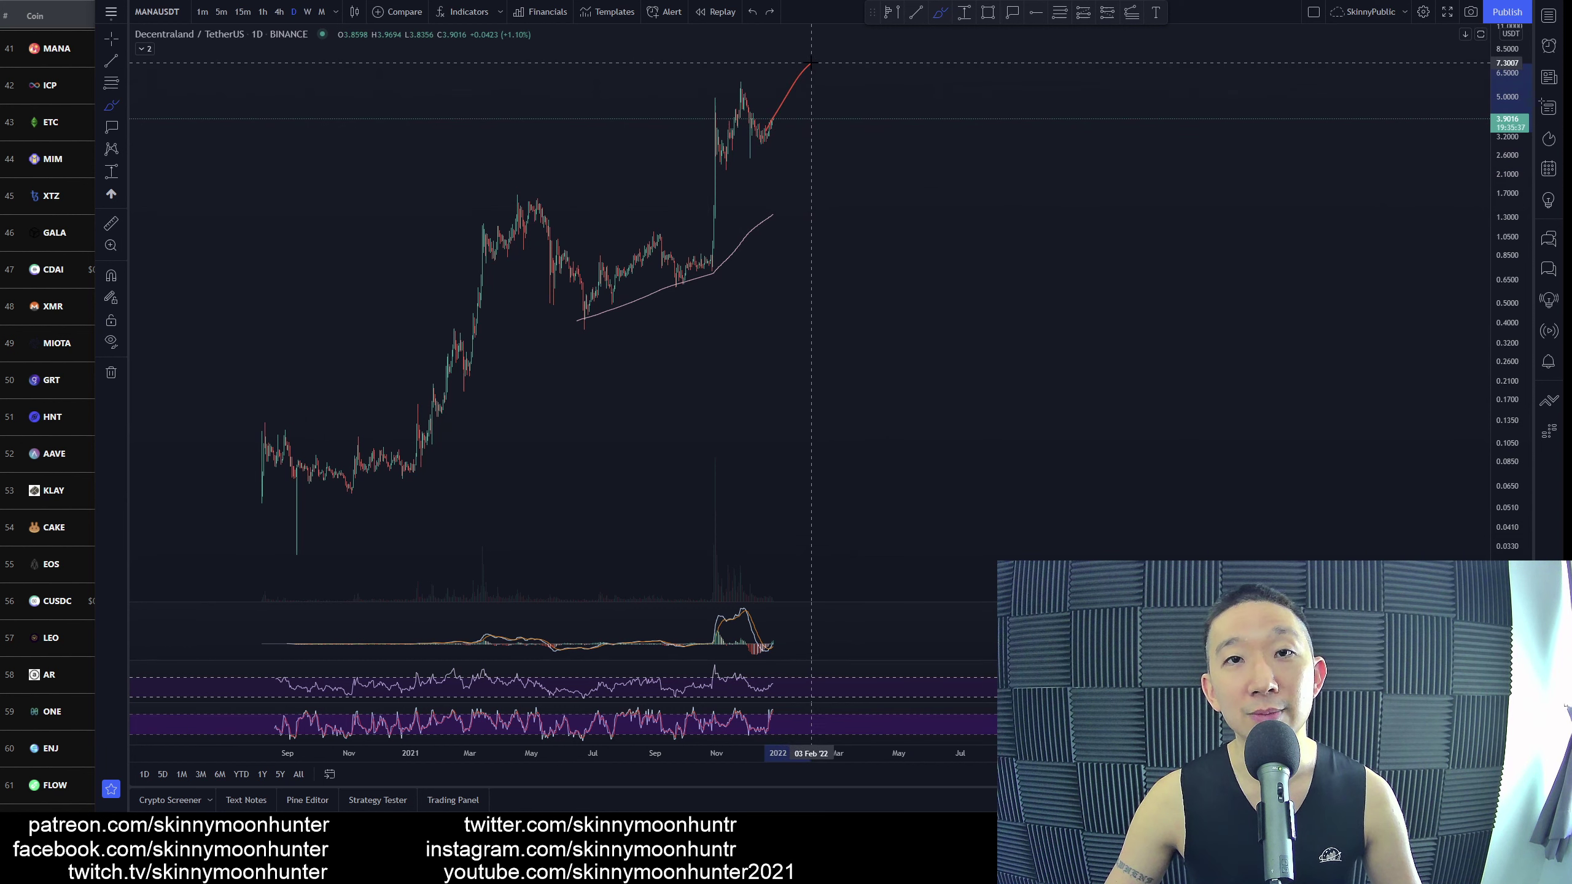
pyautogui.click(863, 149)
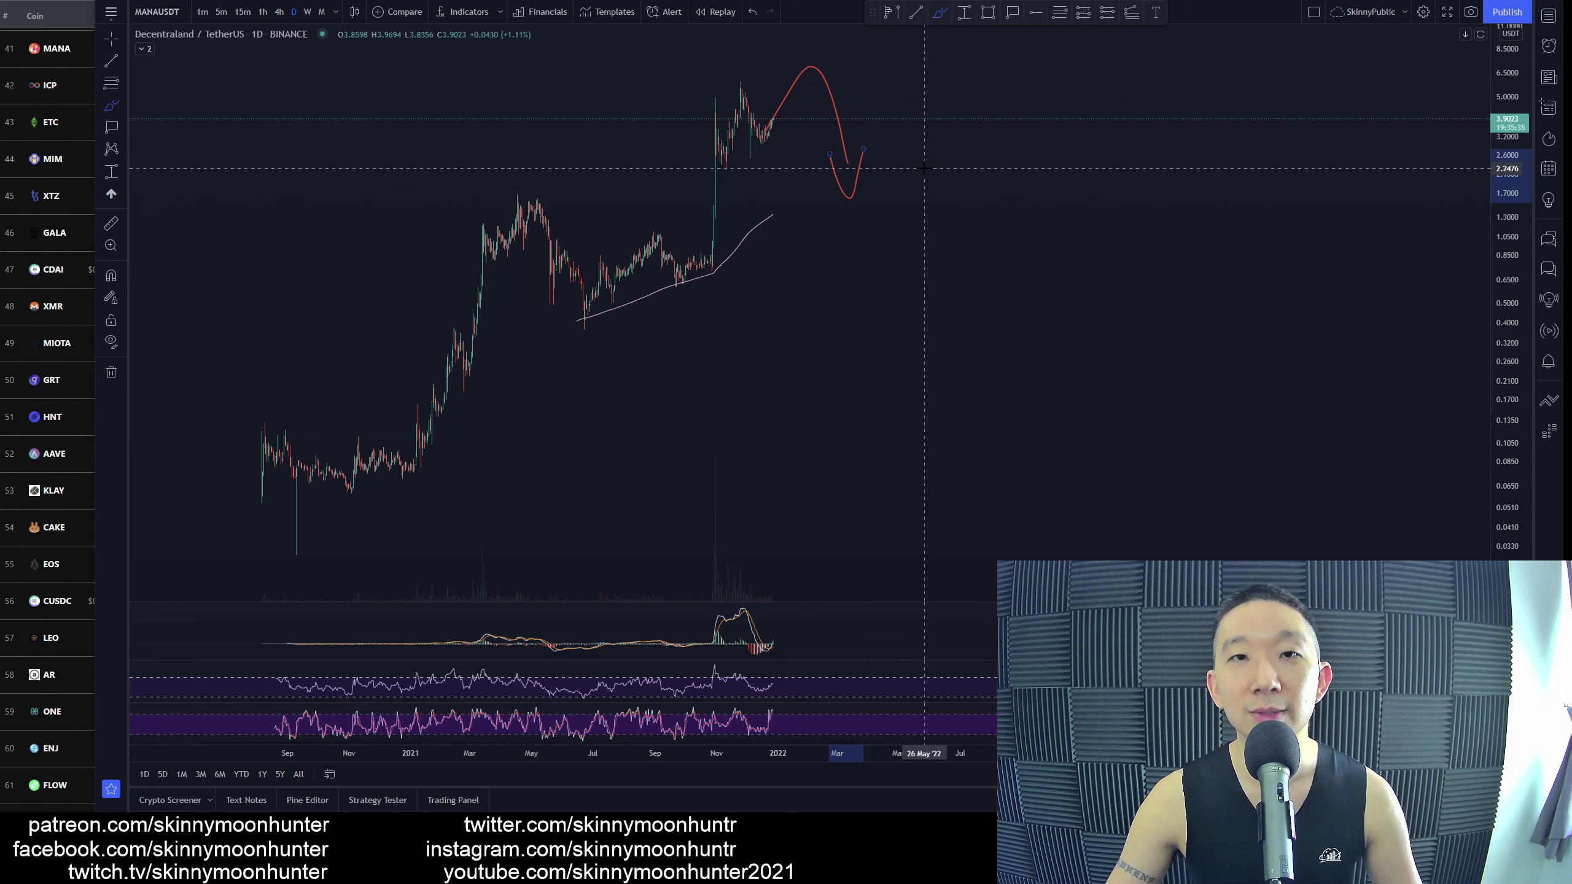
pyautogui.hotkey('ctrl', 'z')
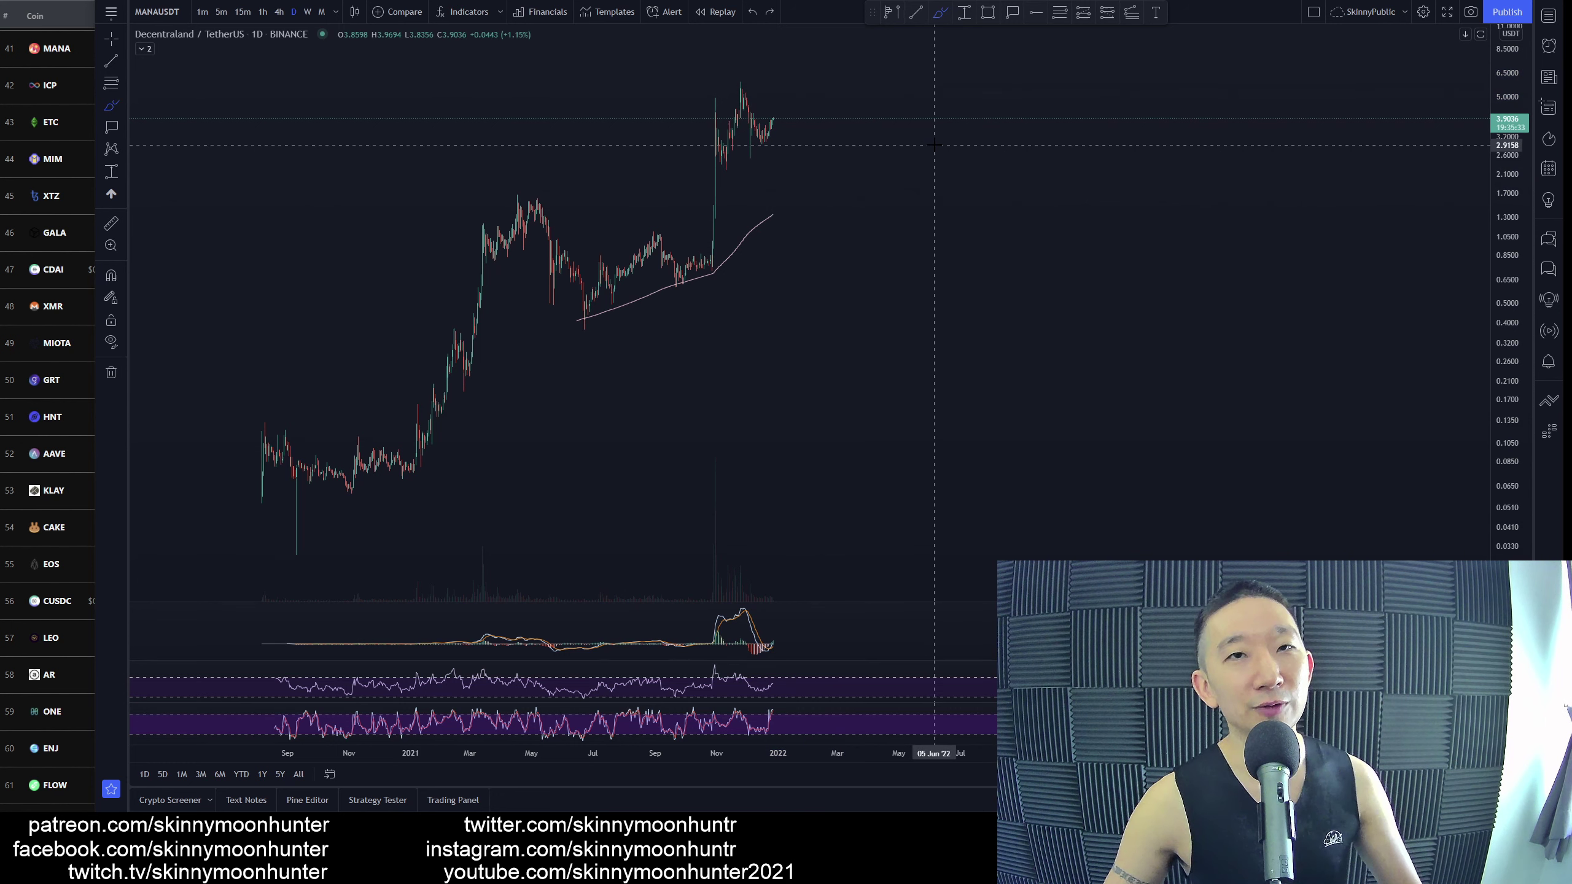